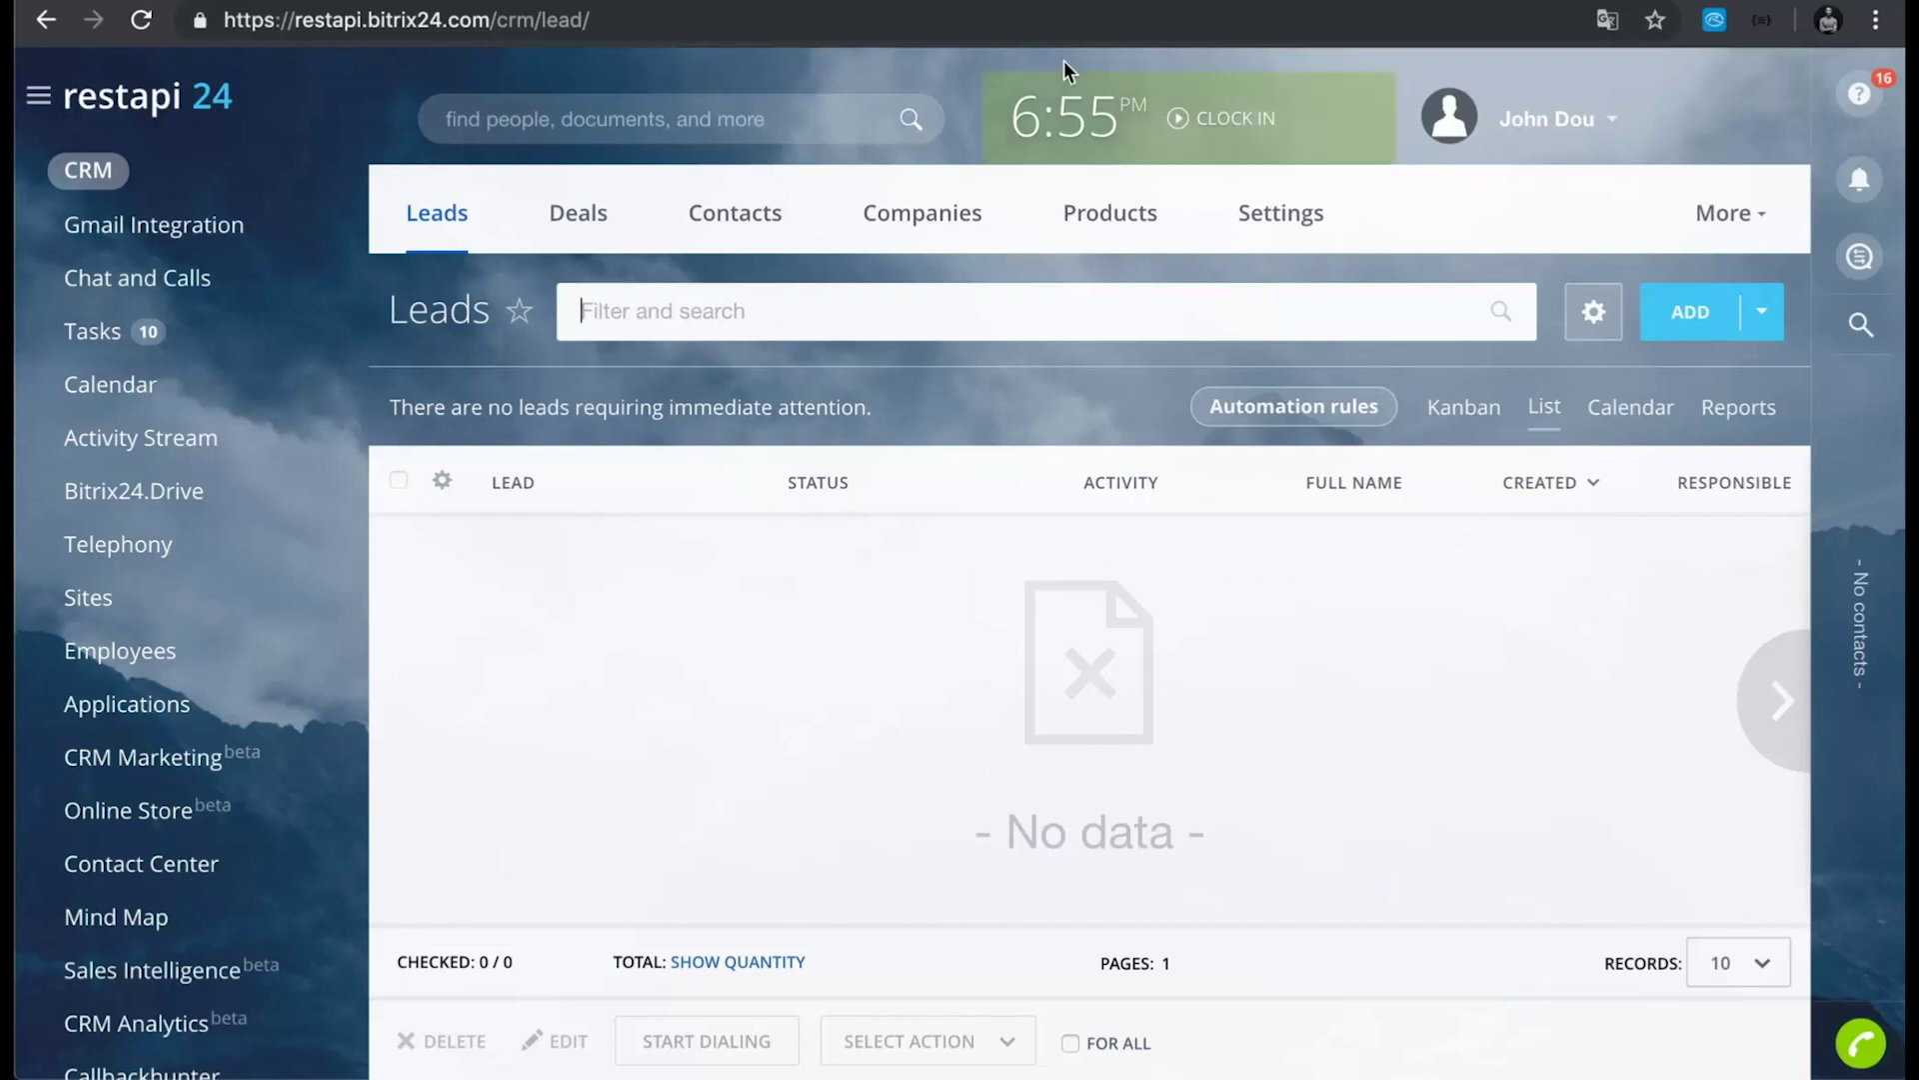
Step: View the sample contact form in the browser, then bring PhpStorm to the front
click(1320, 2)
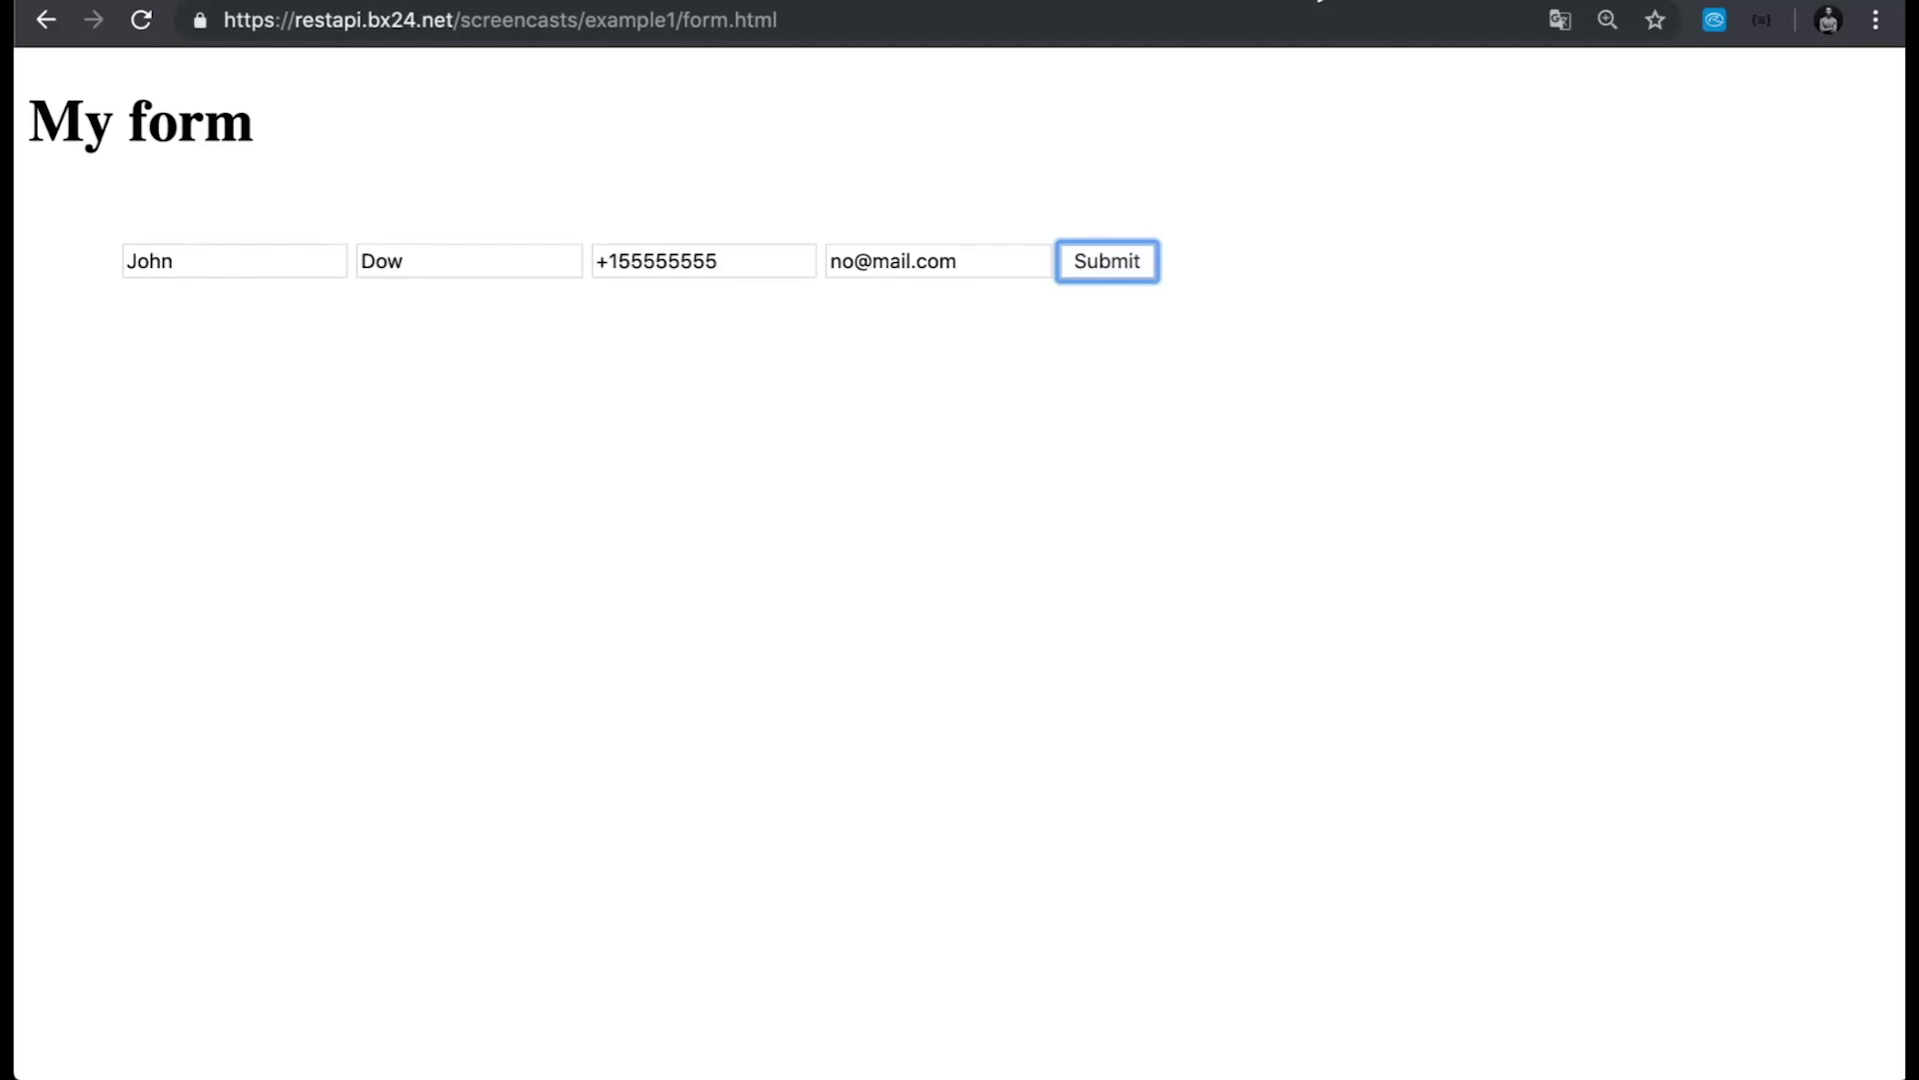
key(super+Tab)
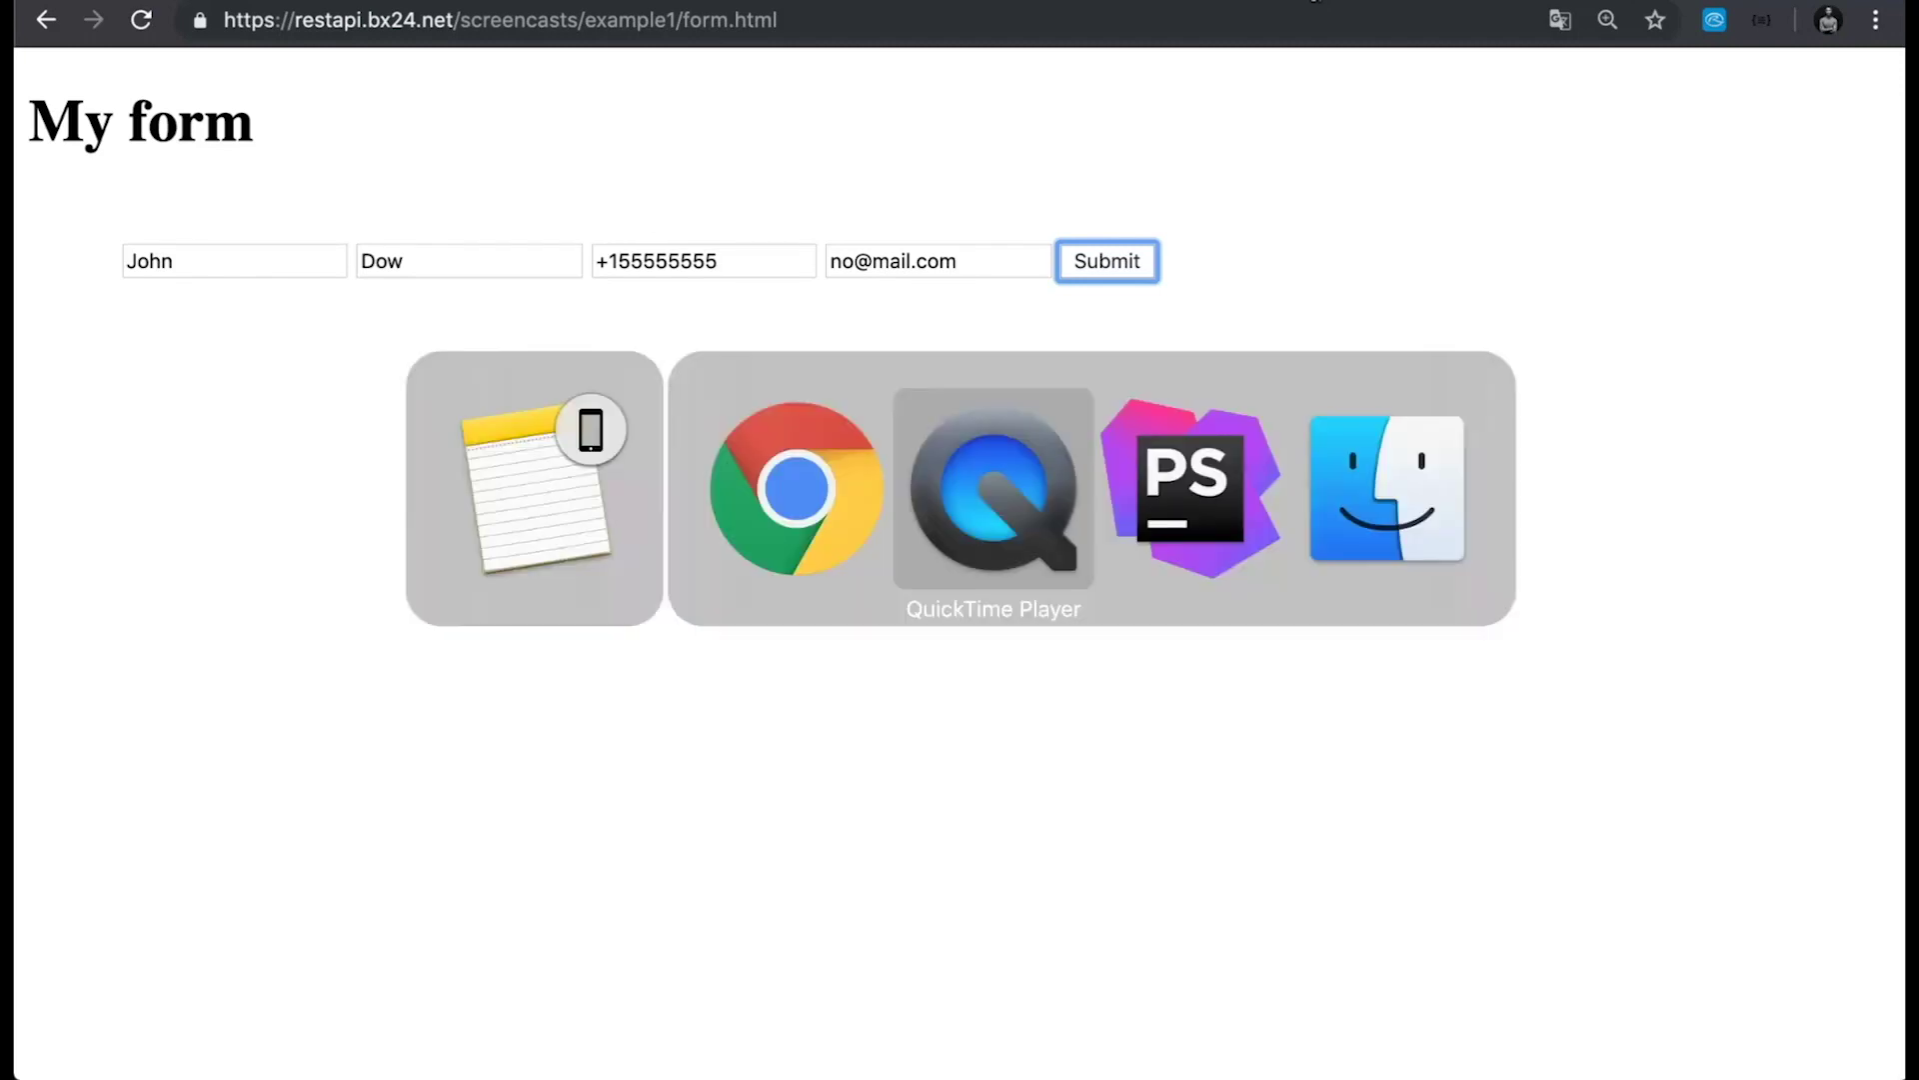
key(super+Tab)
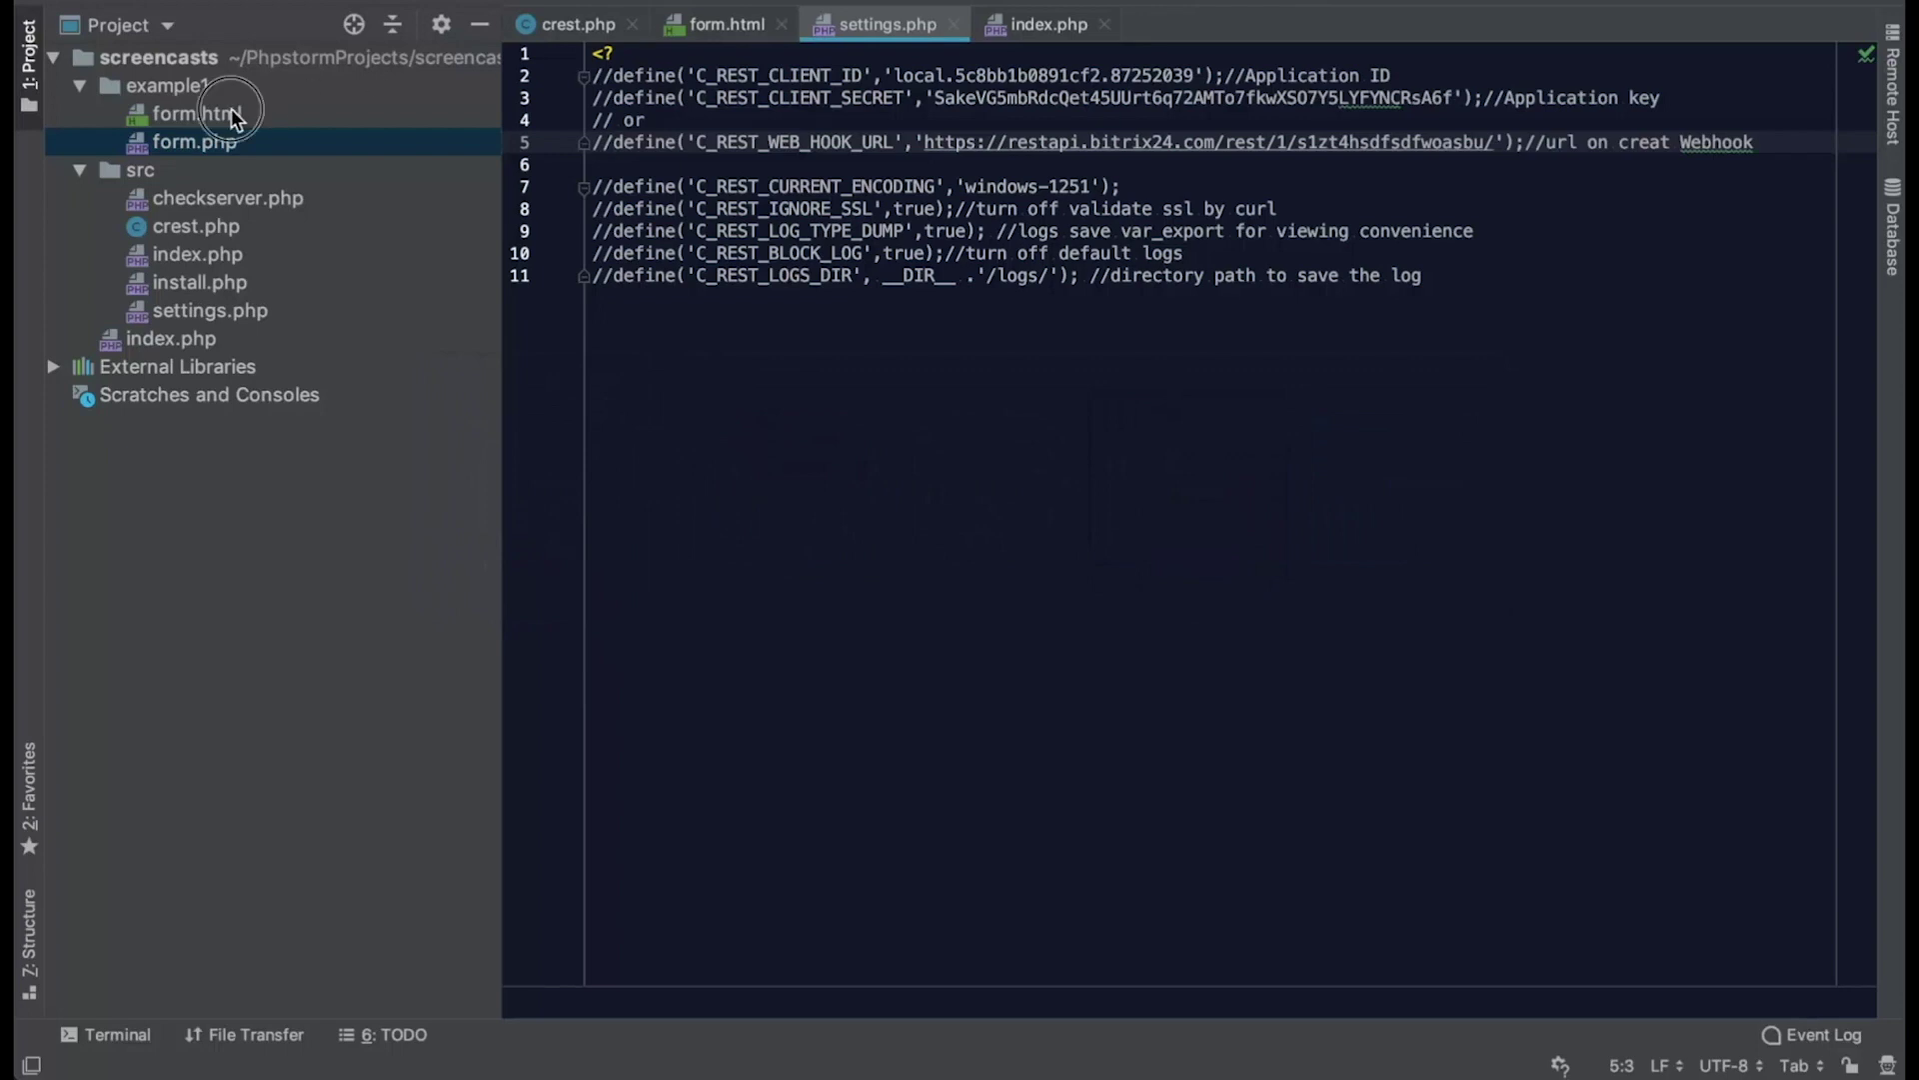
Step: Review form.html's AJAX submit handler, then return to the Bitrix24 Leads list in Chrome
double_click(232, 117)
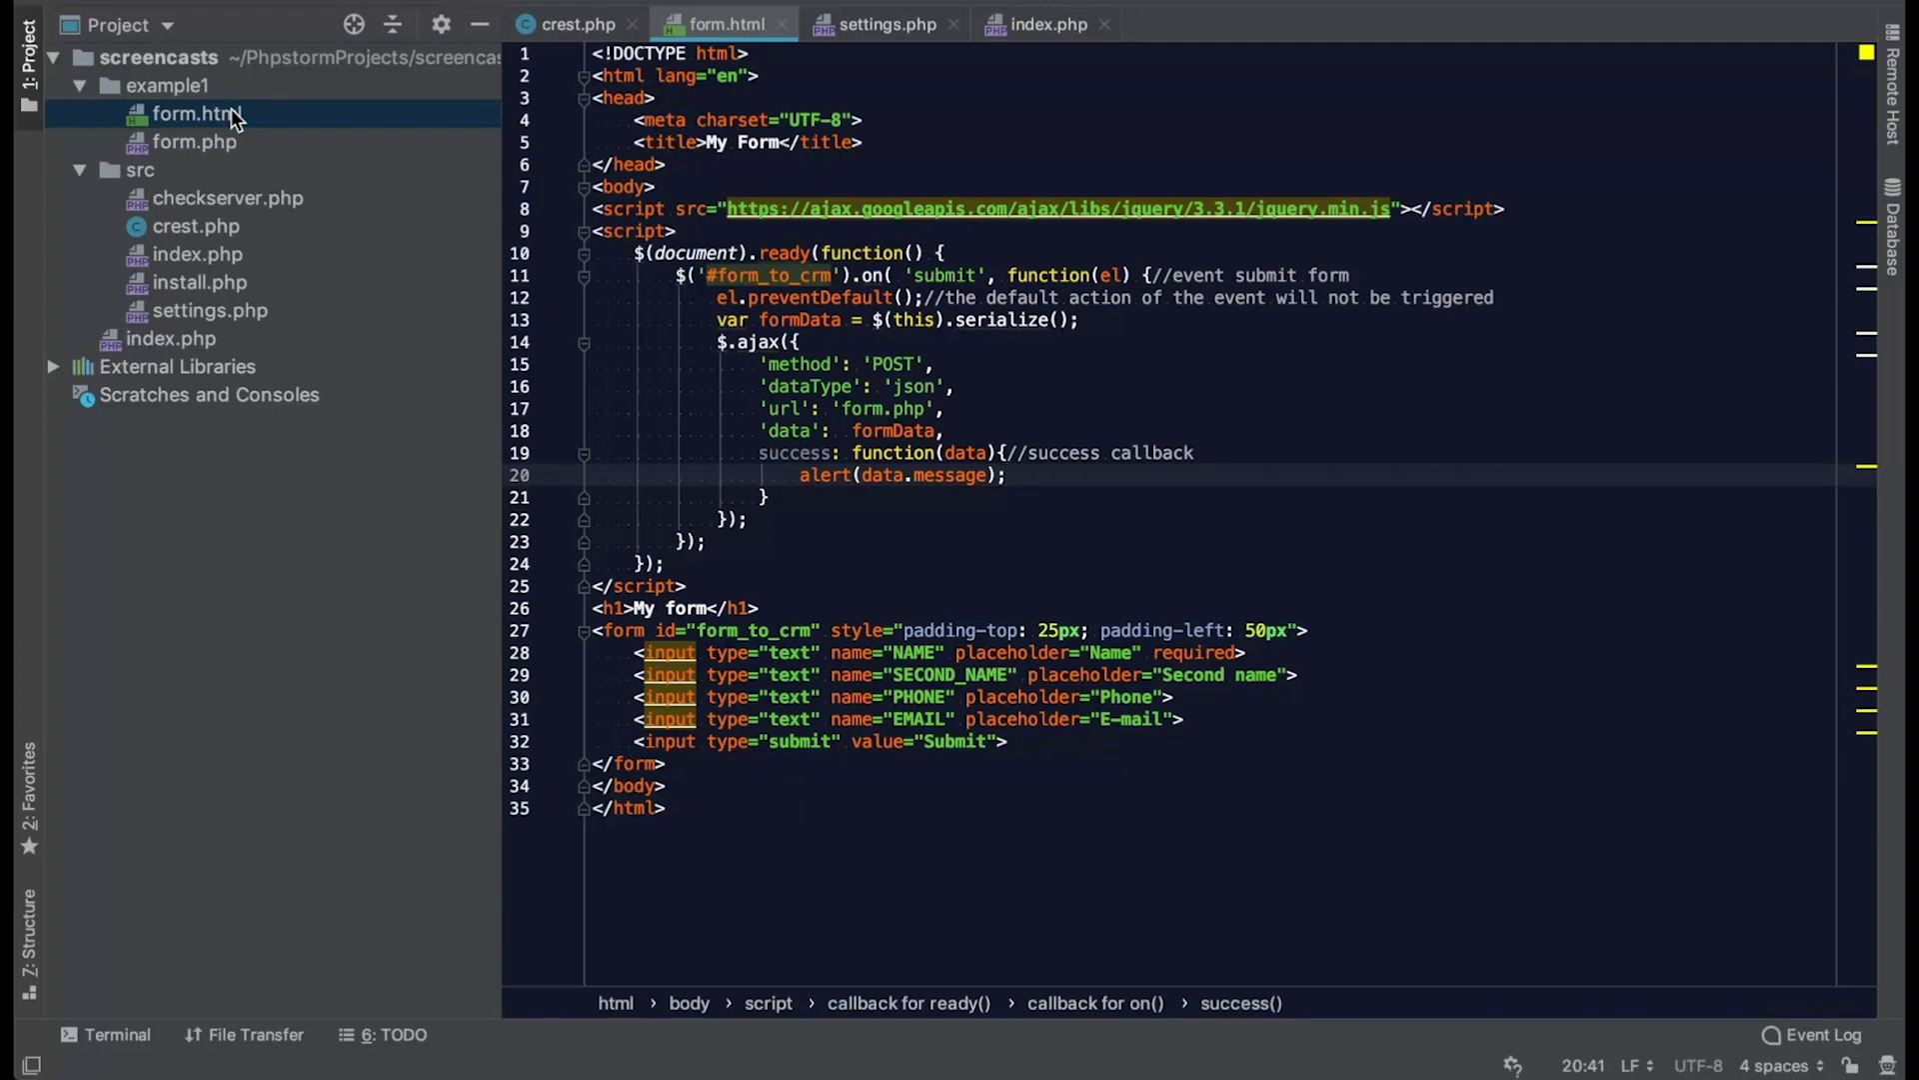
key(super+Tab)
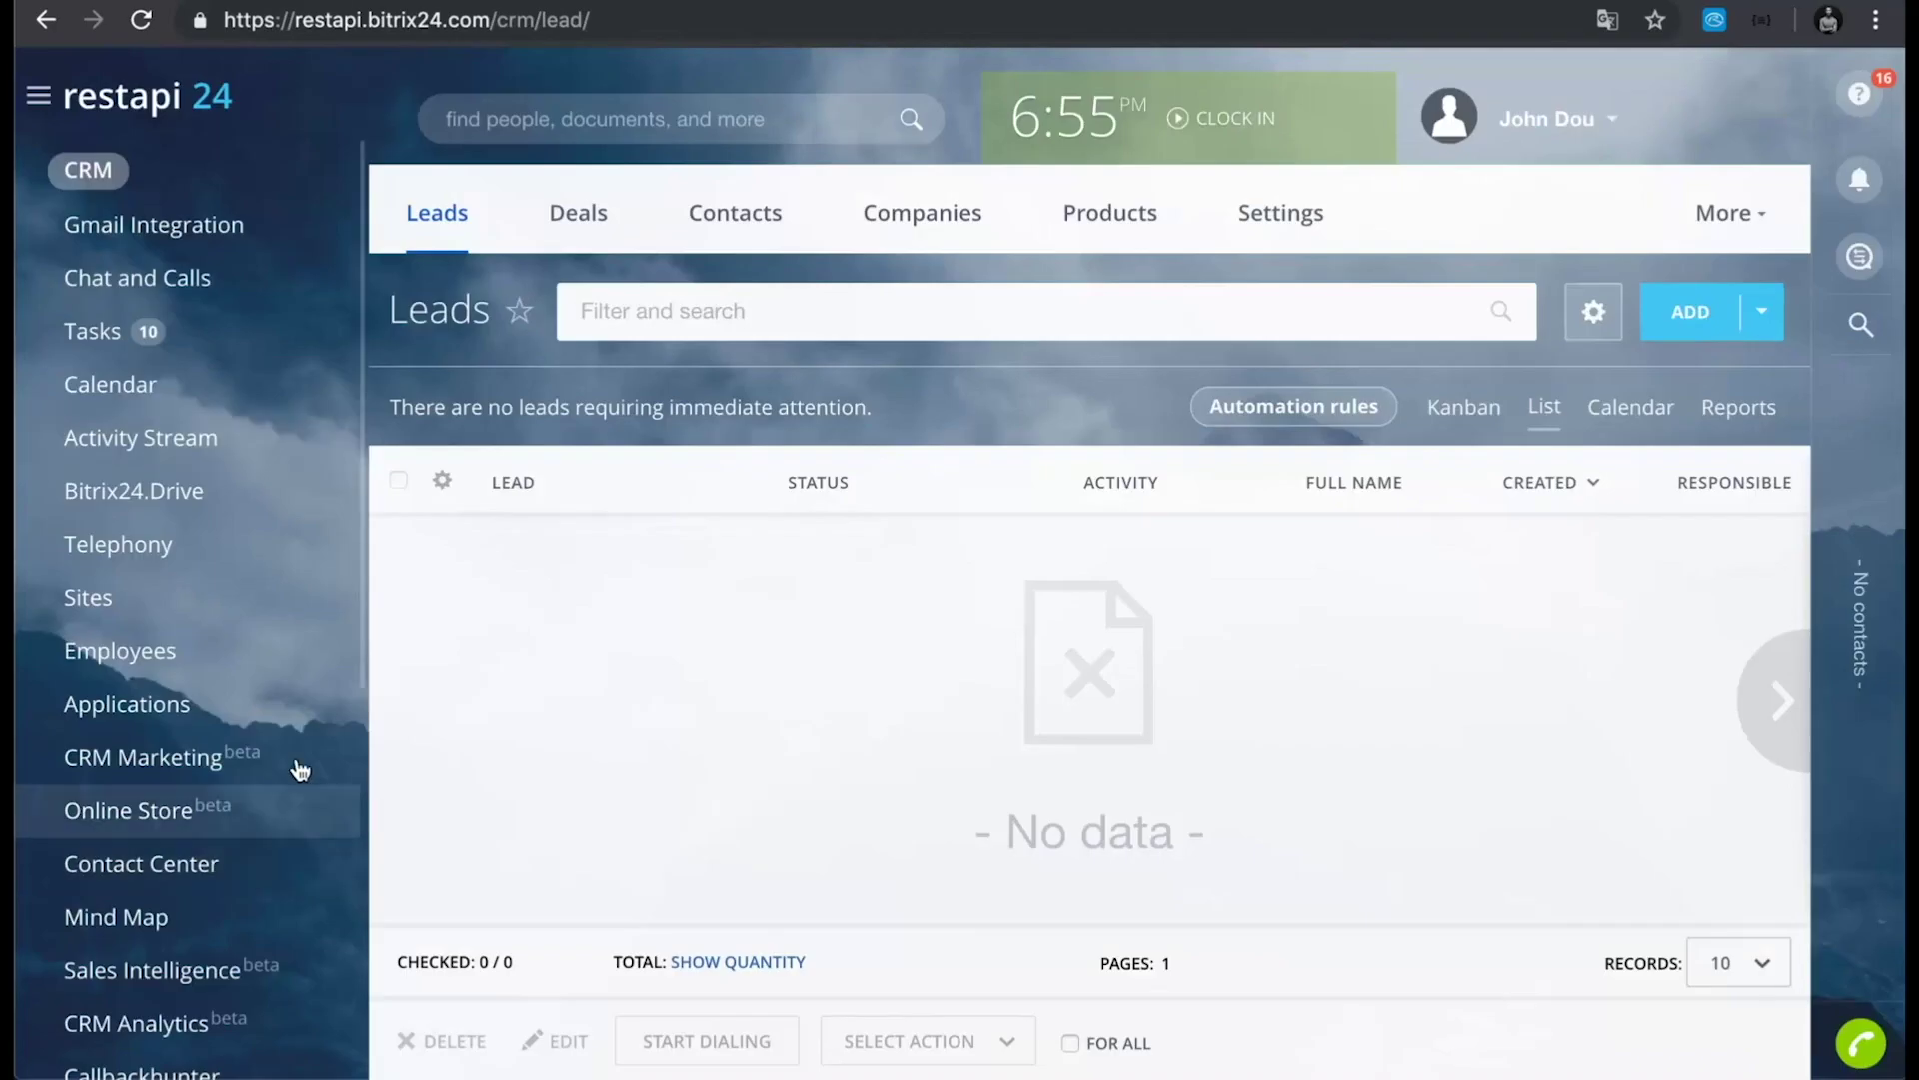
Step: Create and save an inbound webhook 'REST API External Access' with CRM permission under Applications > Webhooks
click(140, 705)
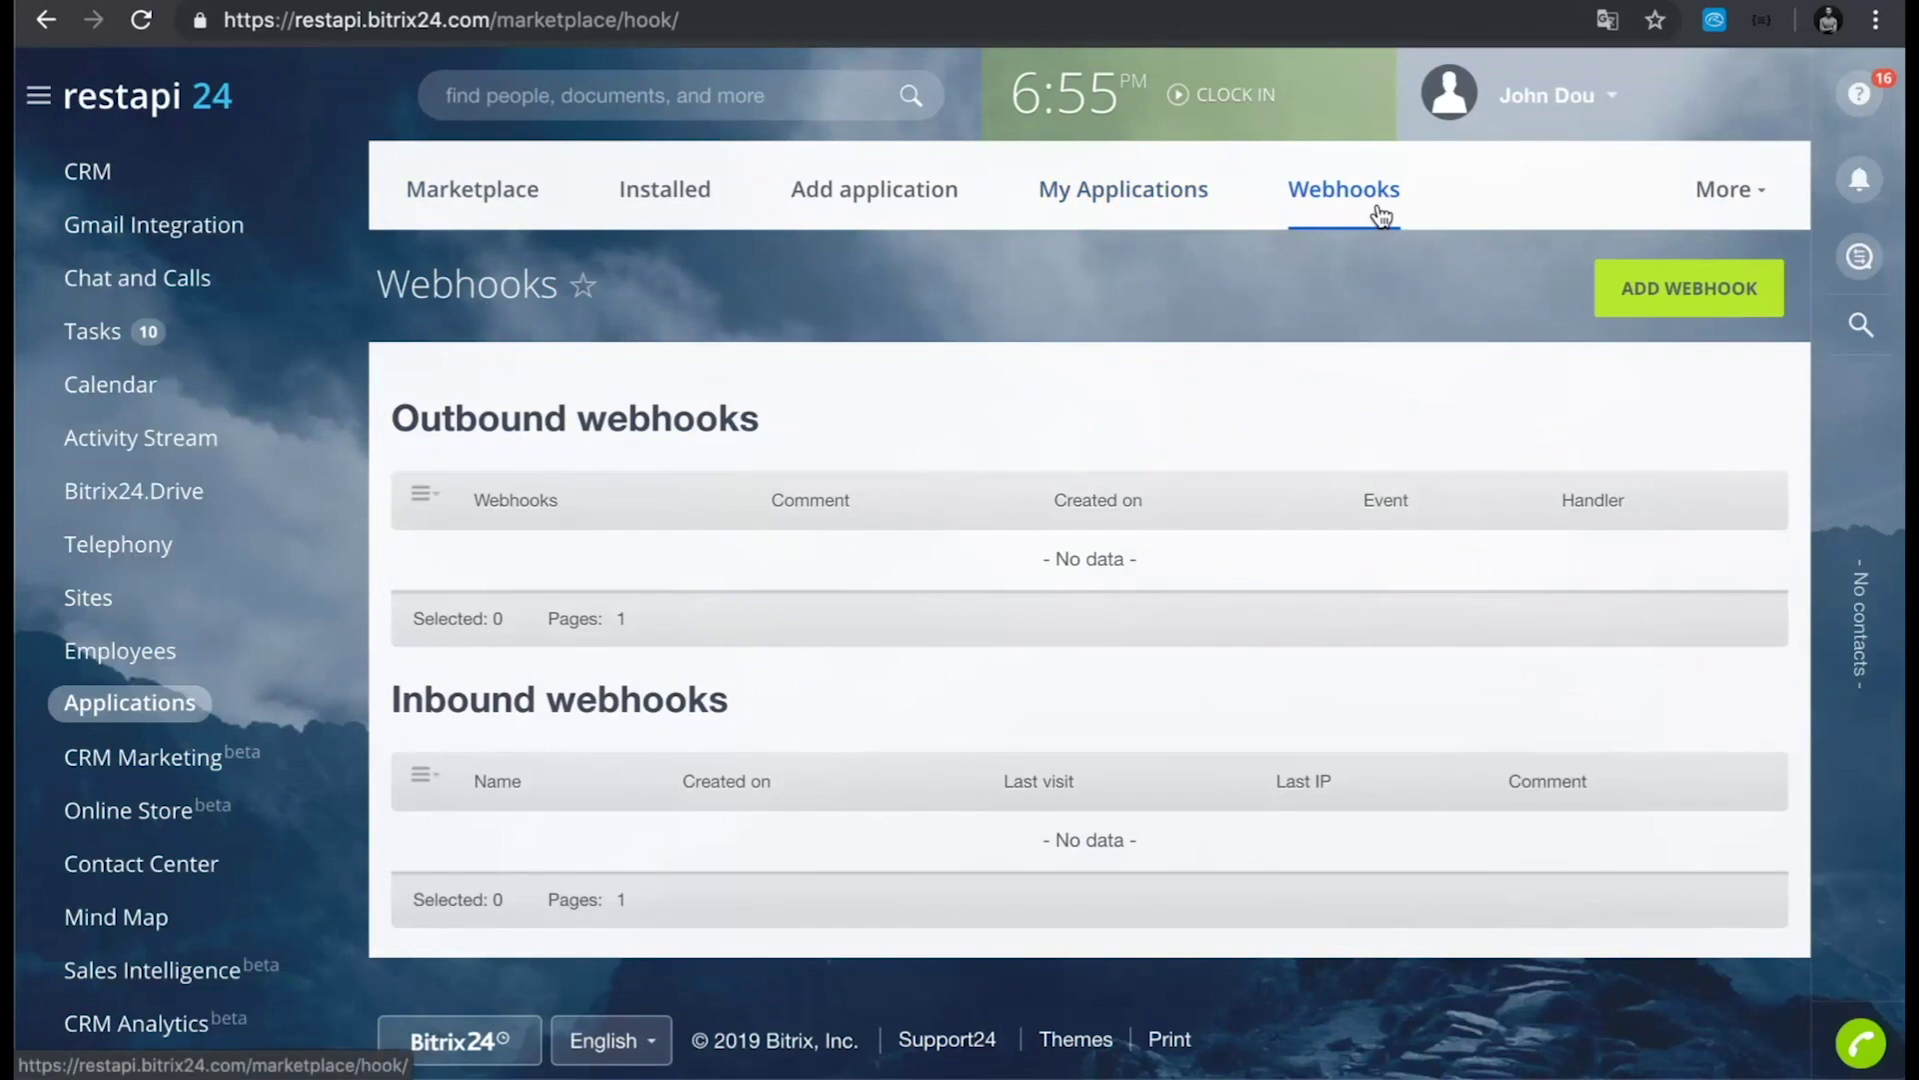
click(1688, 308)
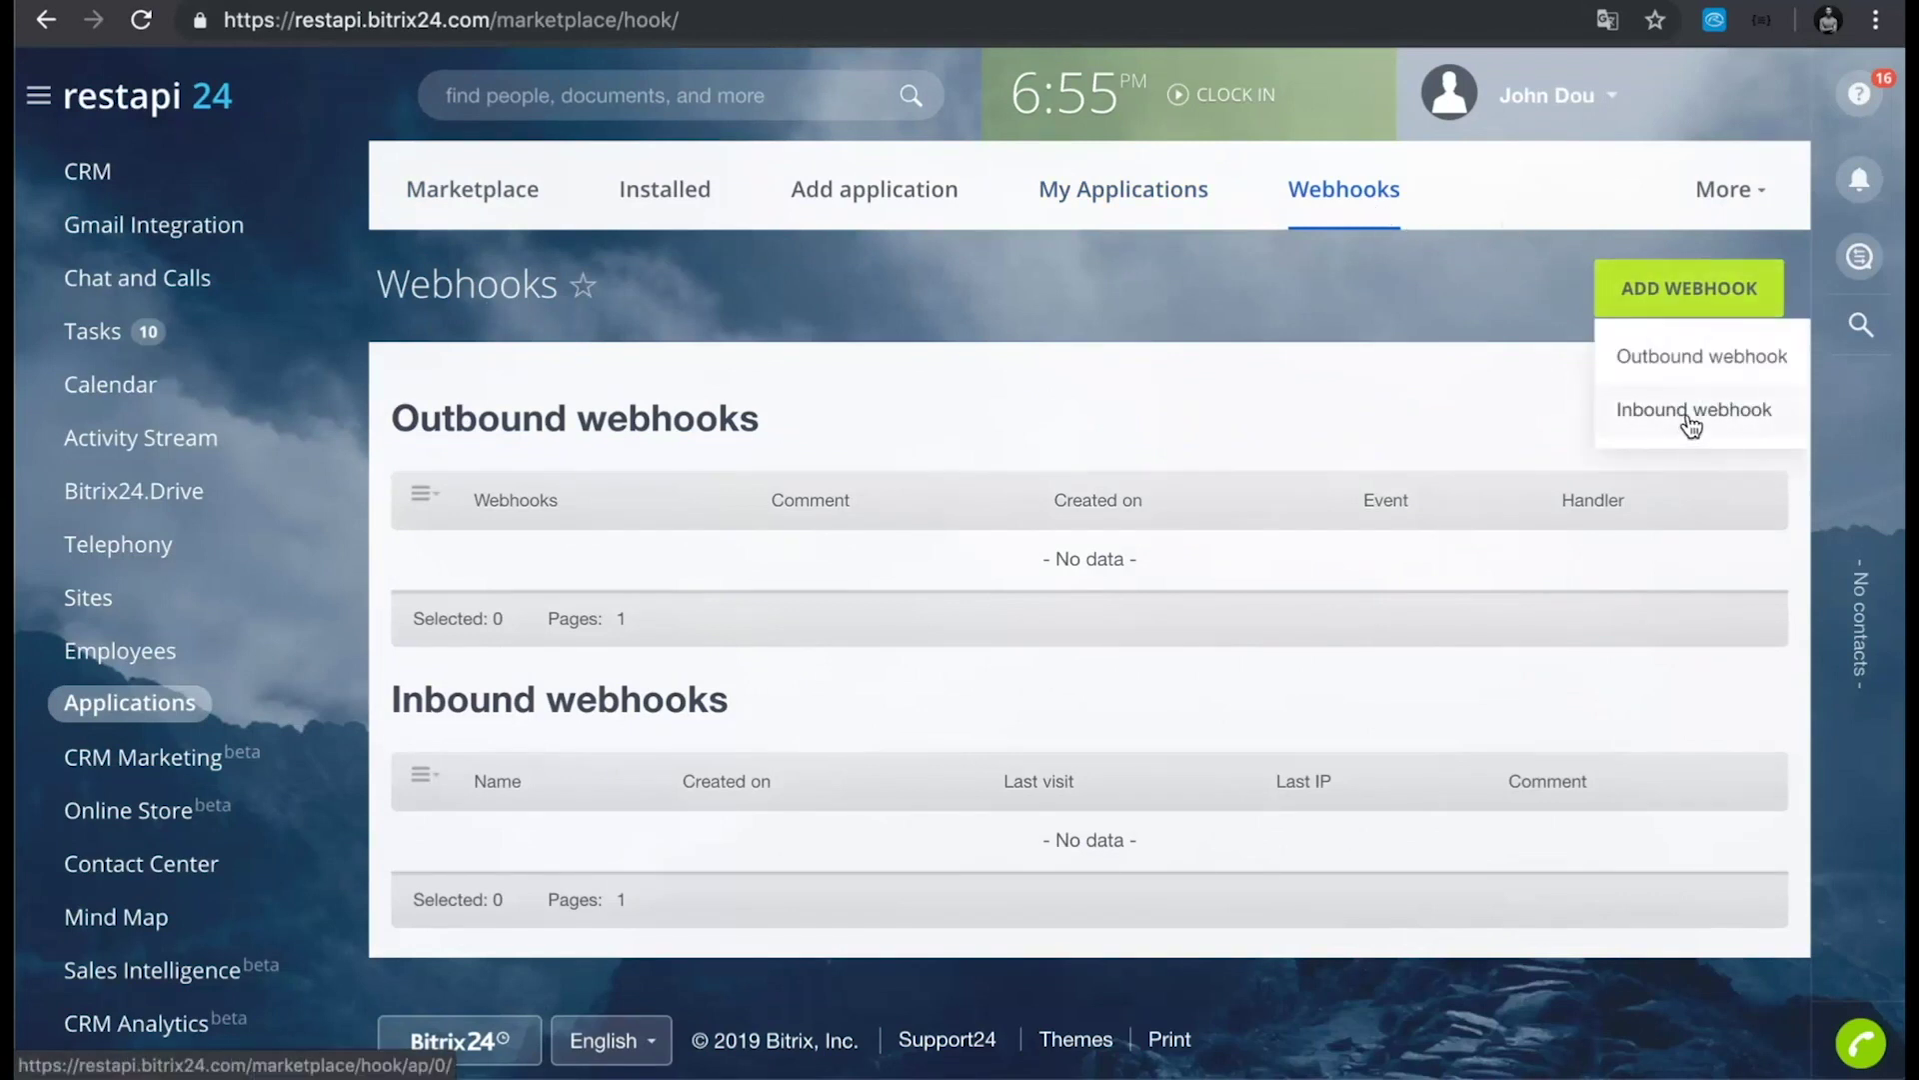
click(1693, 412)
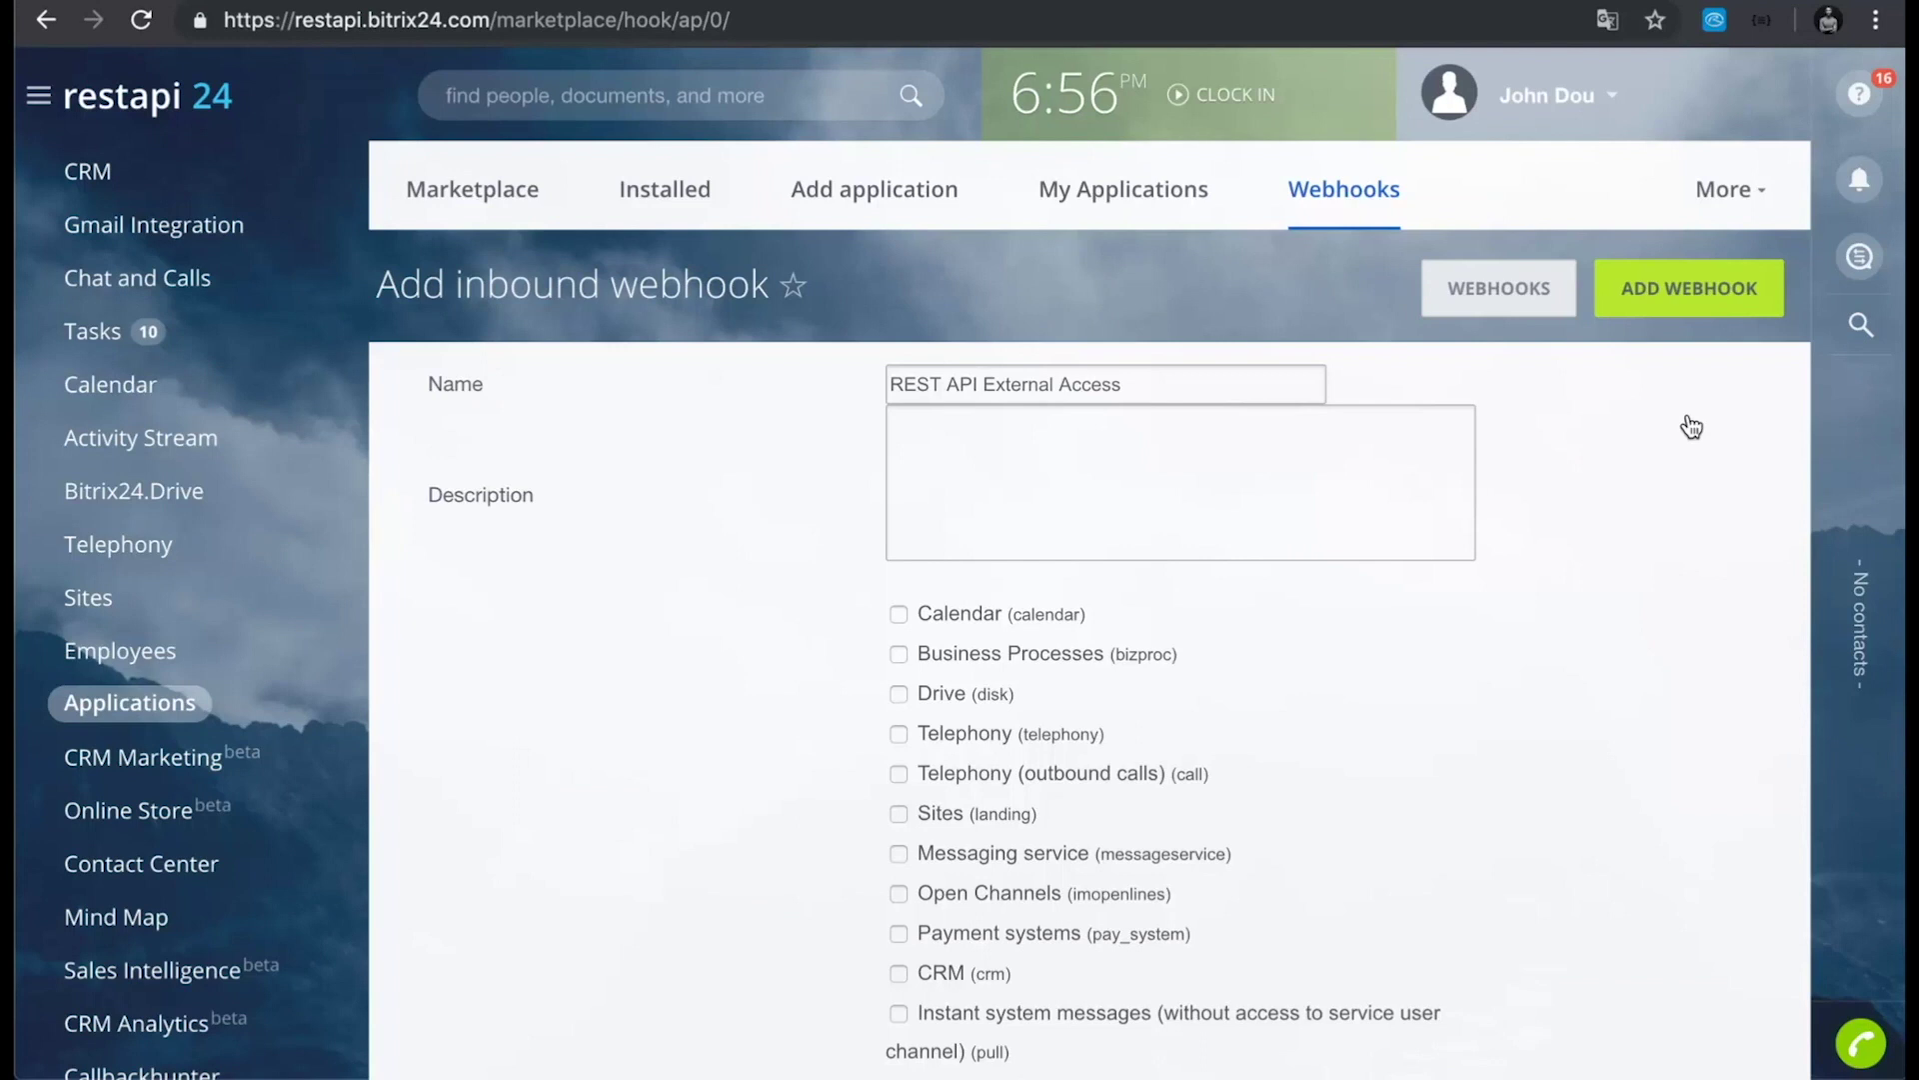
scroll(1642, 460, down, 2)
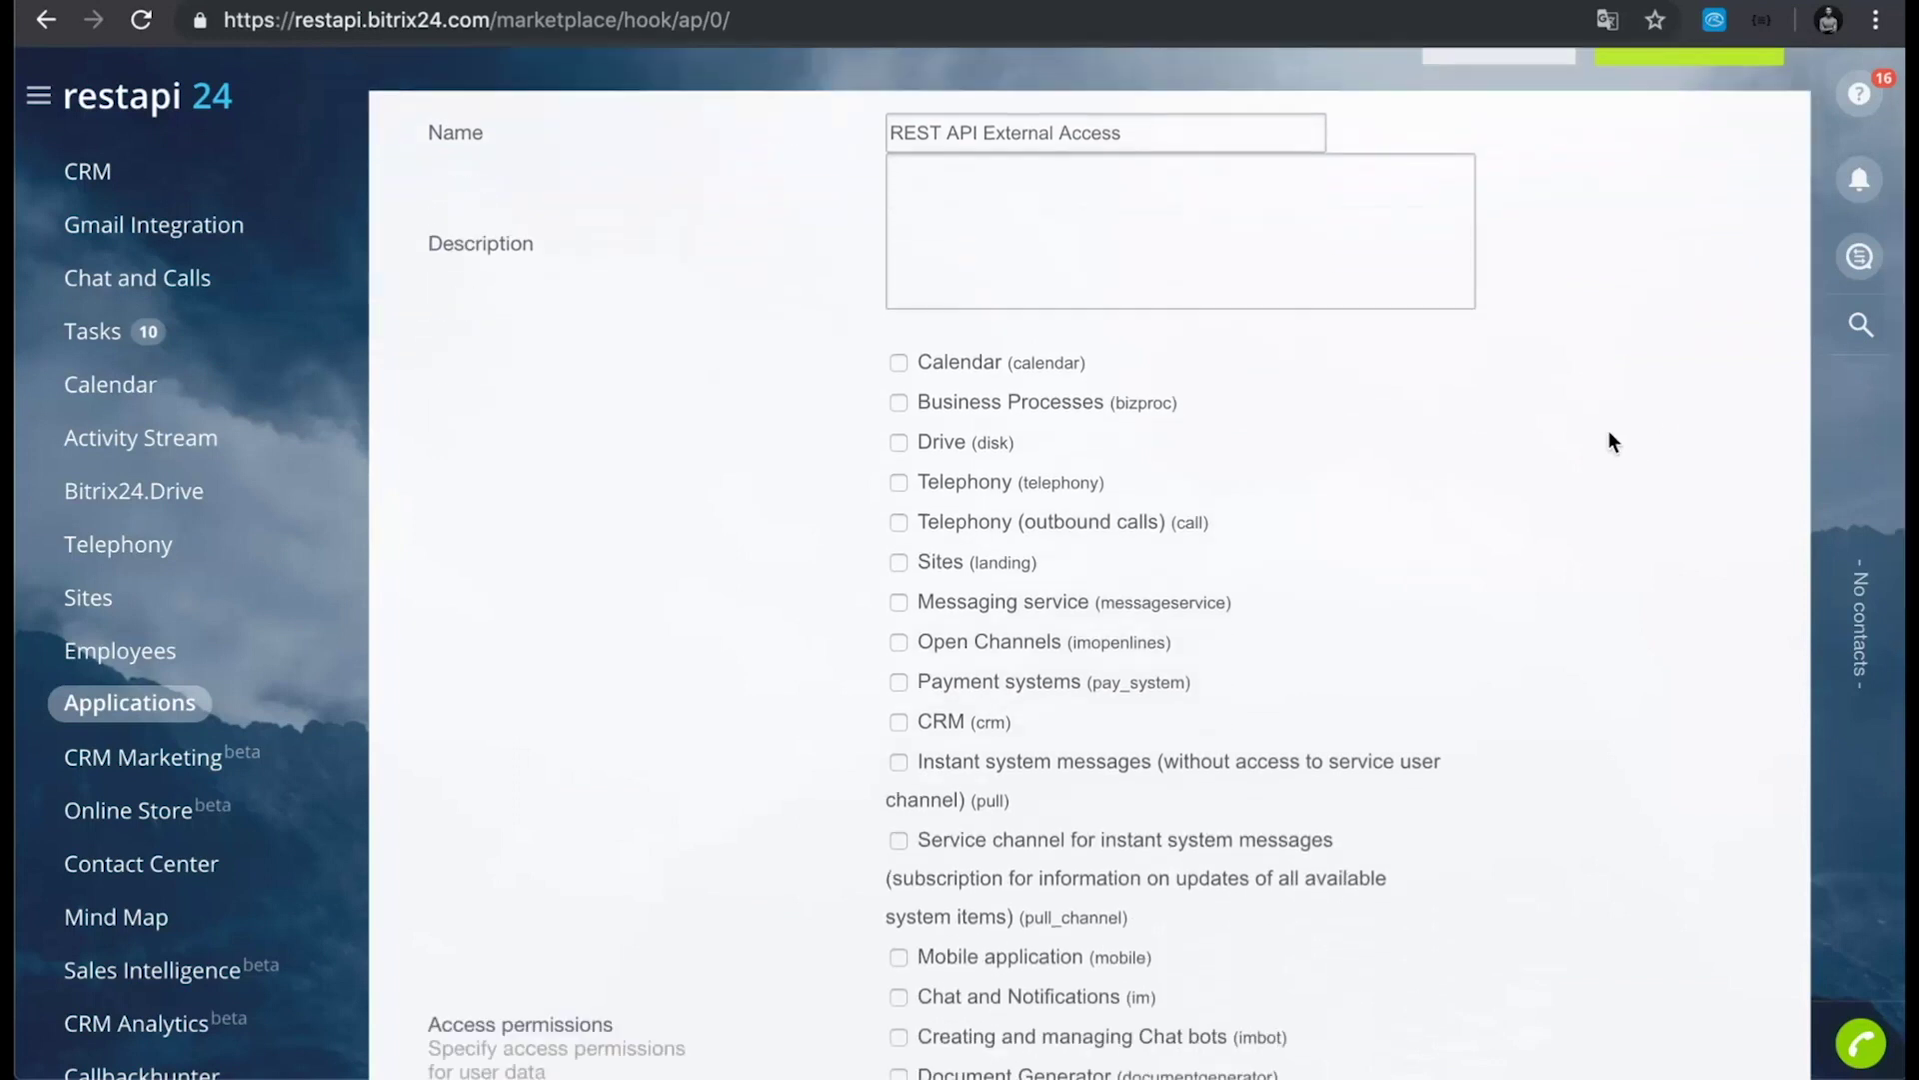
click(899, 724)
scroll(1370, 610, down, 6)
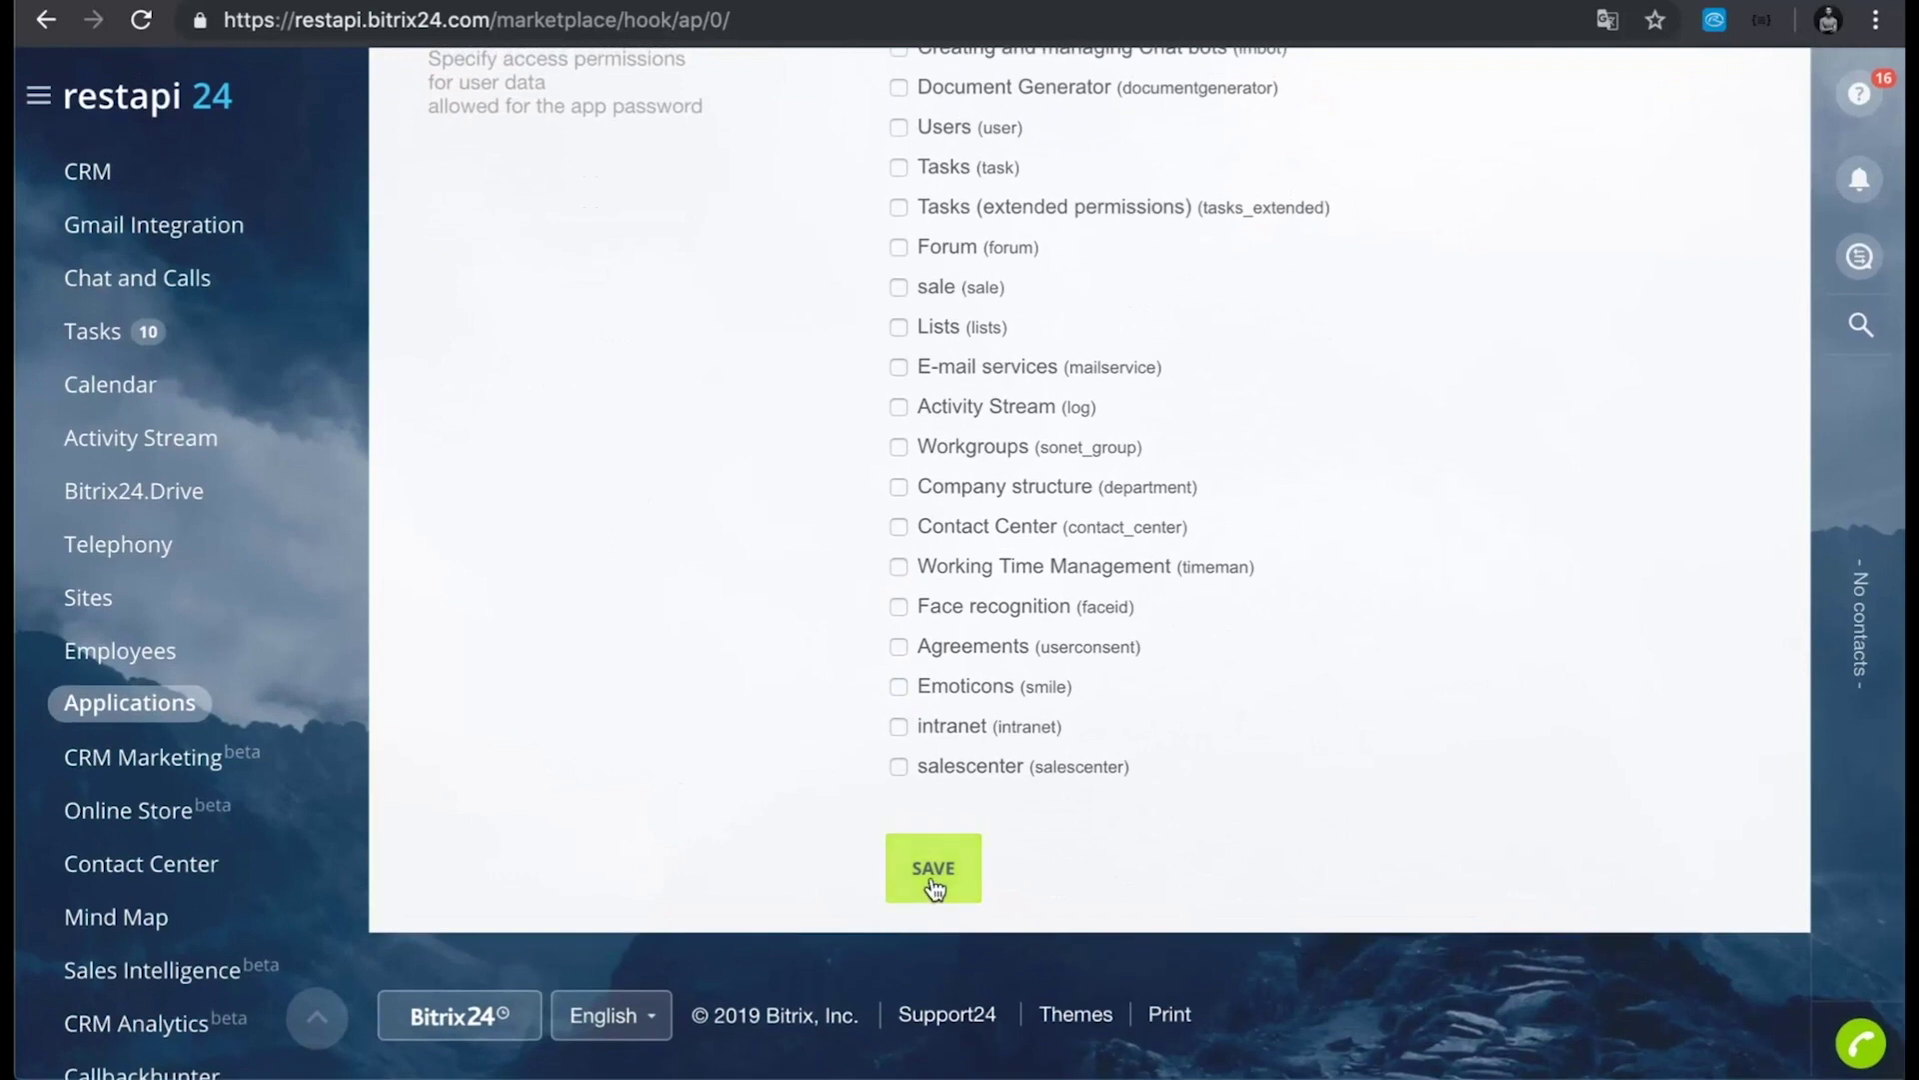
click(933, 869)
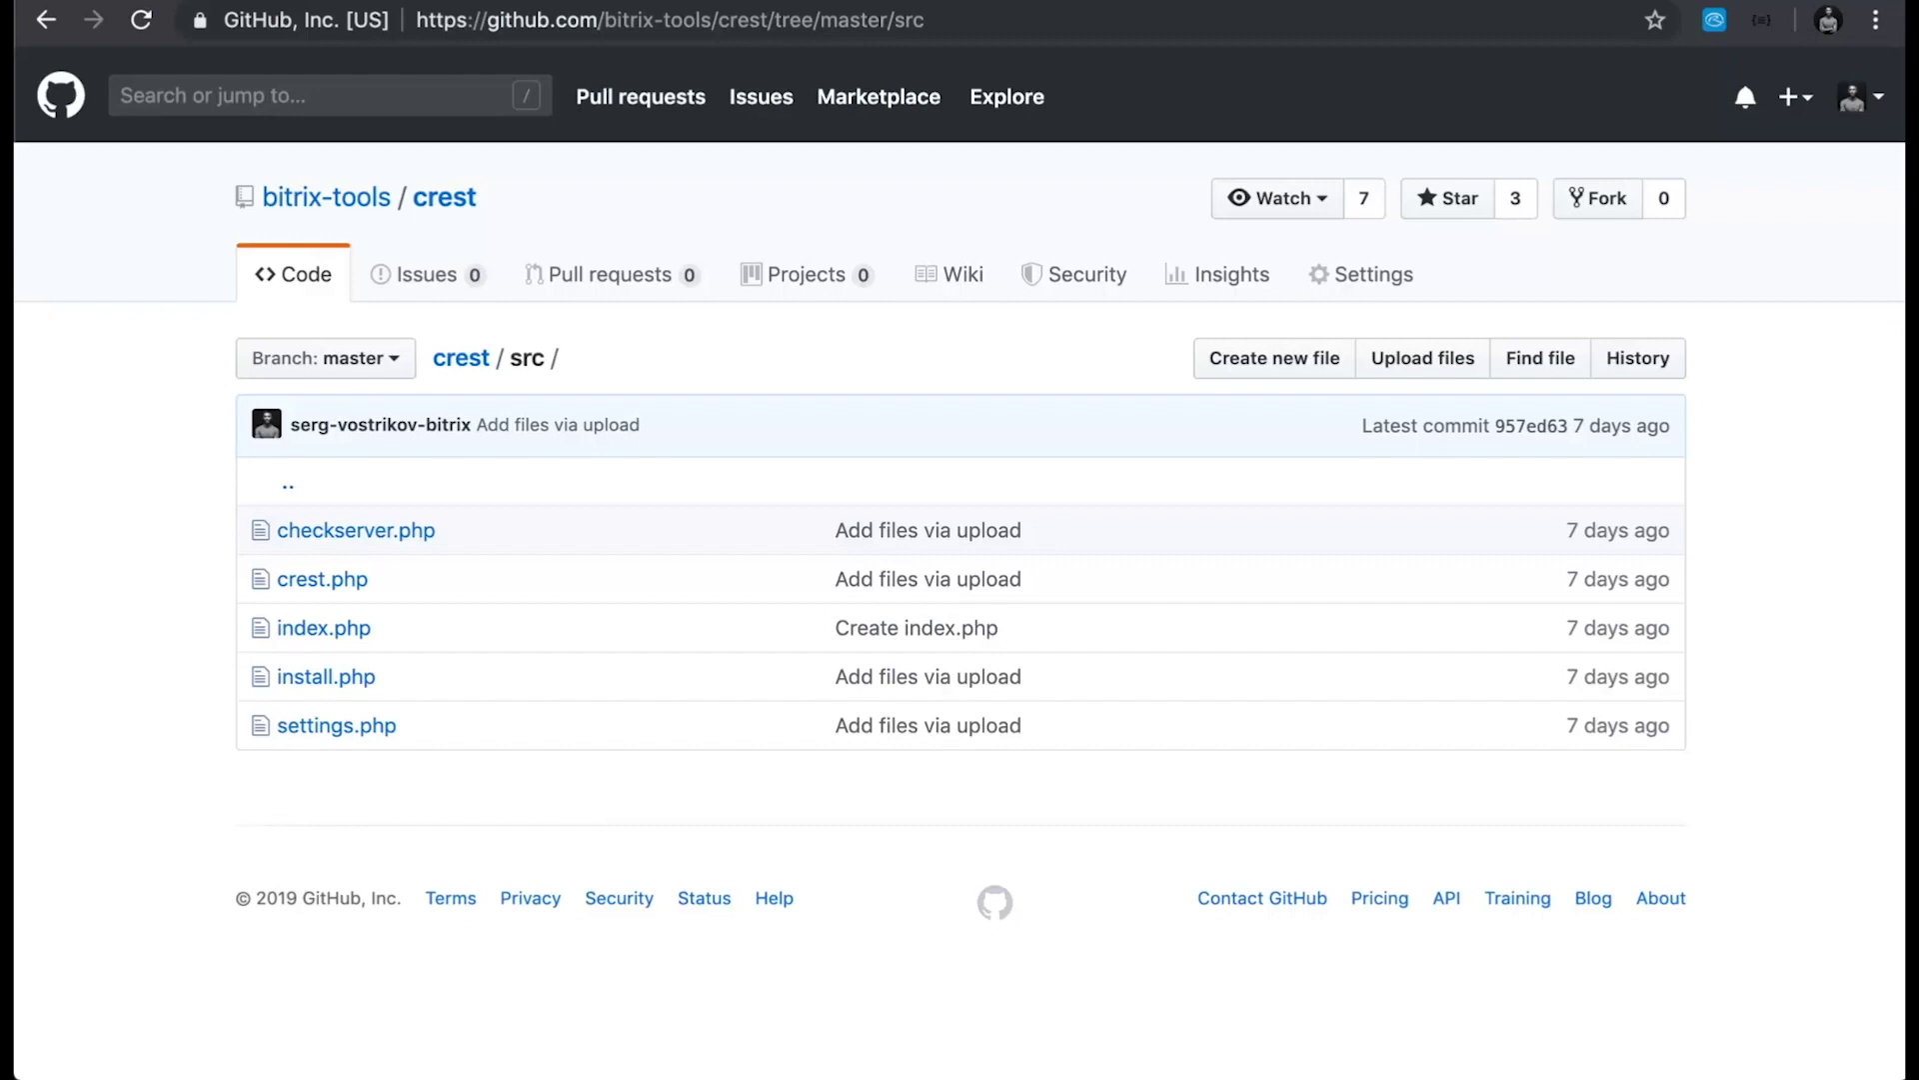
Step: After reviewing the crest repository's src folder on GitHub, bring PhpStorm with form.html forward
key(super+Tab)
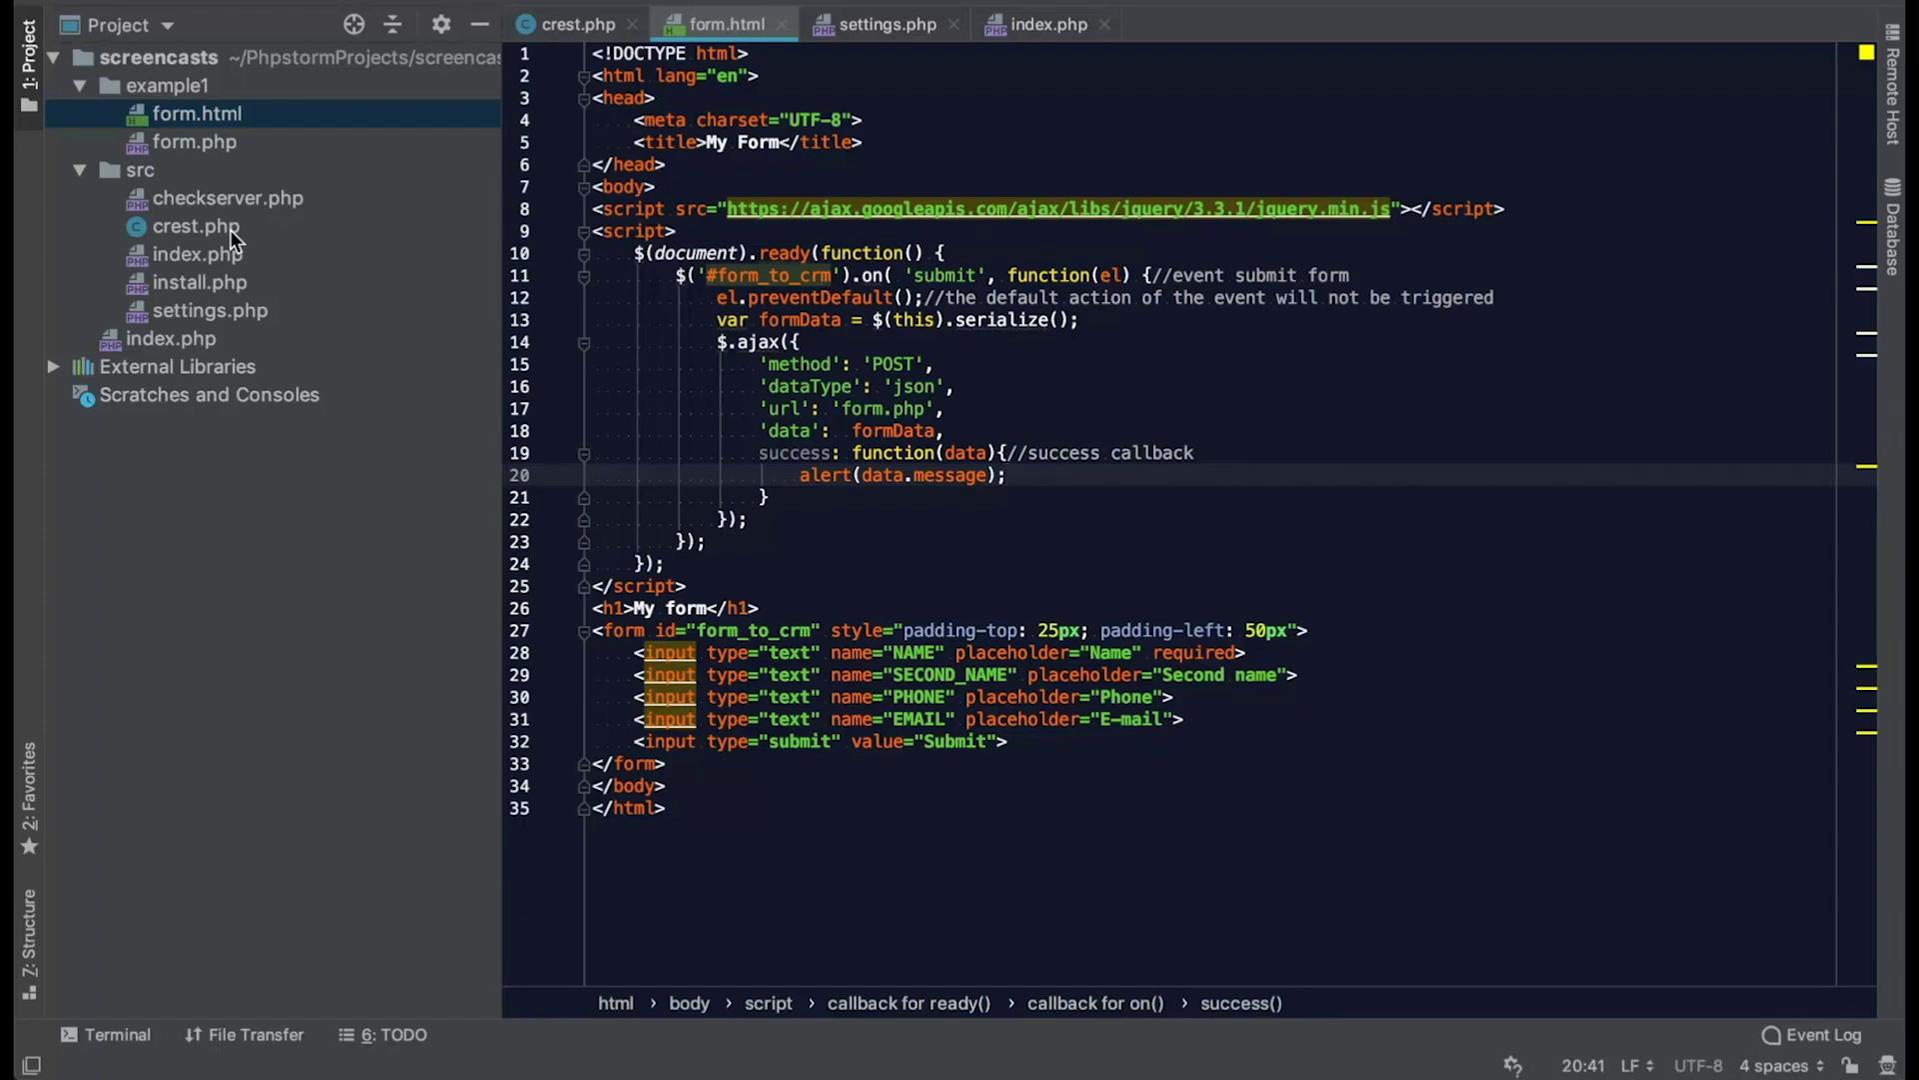
Step: Open settings.php and copy the new webhook's REST call URL from the Bitrix24 page
double_click(222, 311)
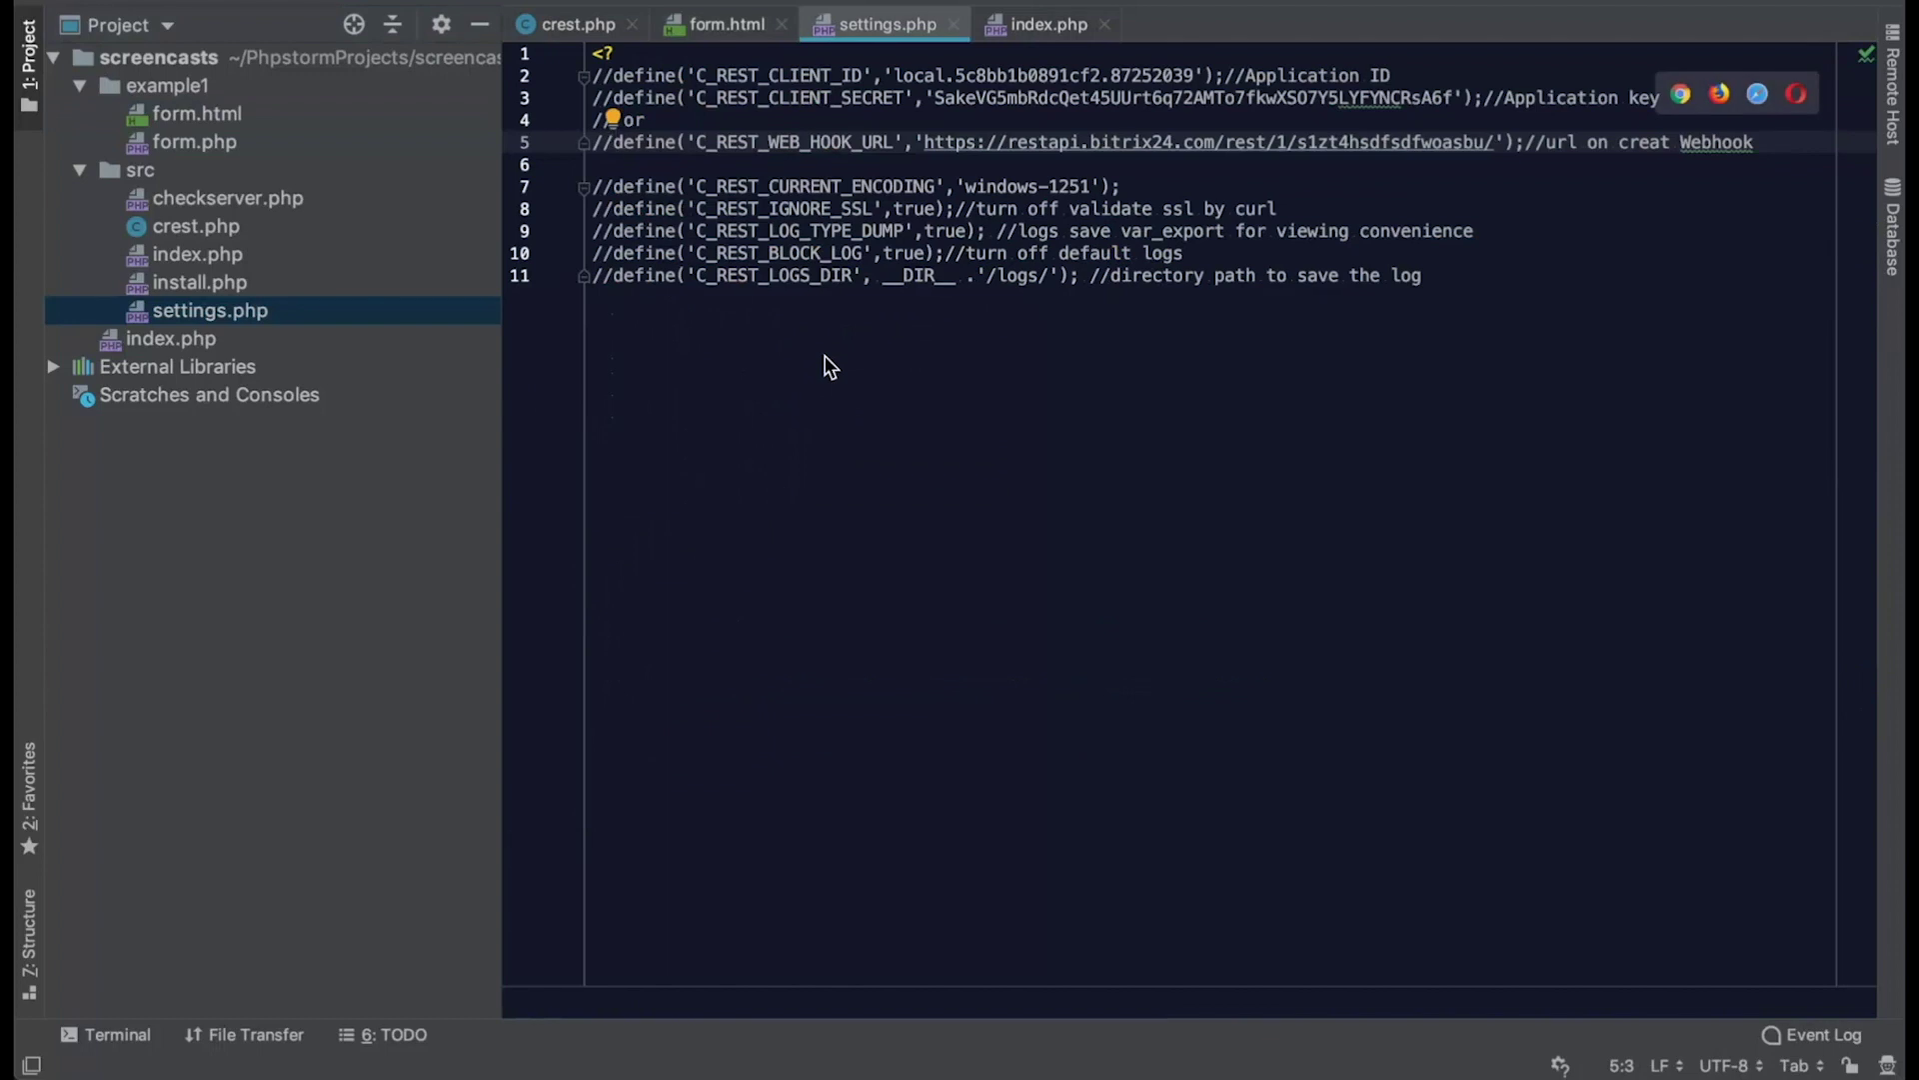
key(super+Tab)
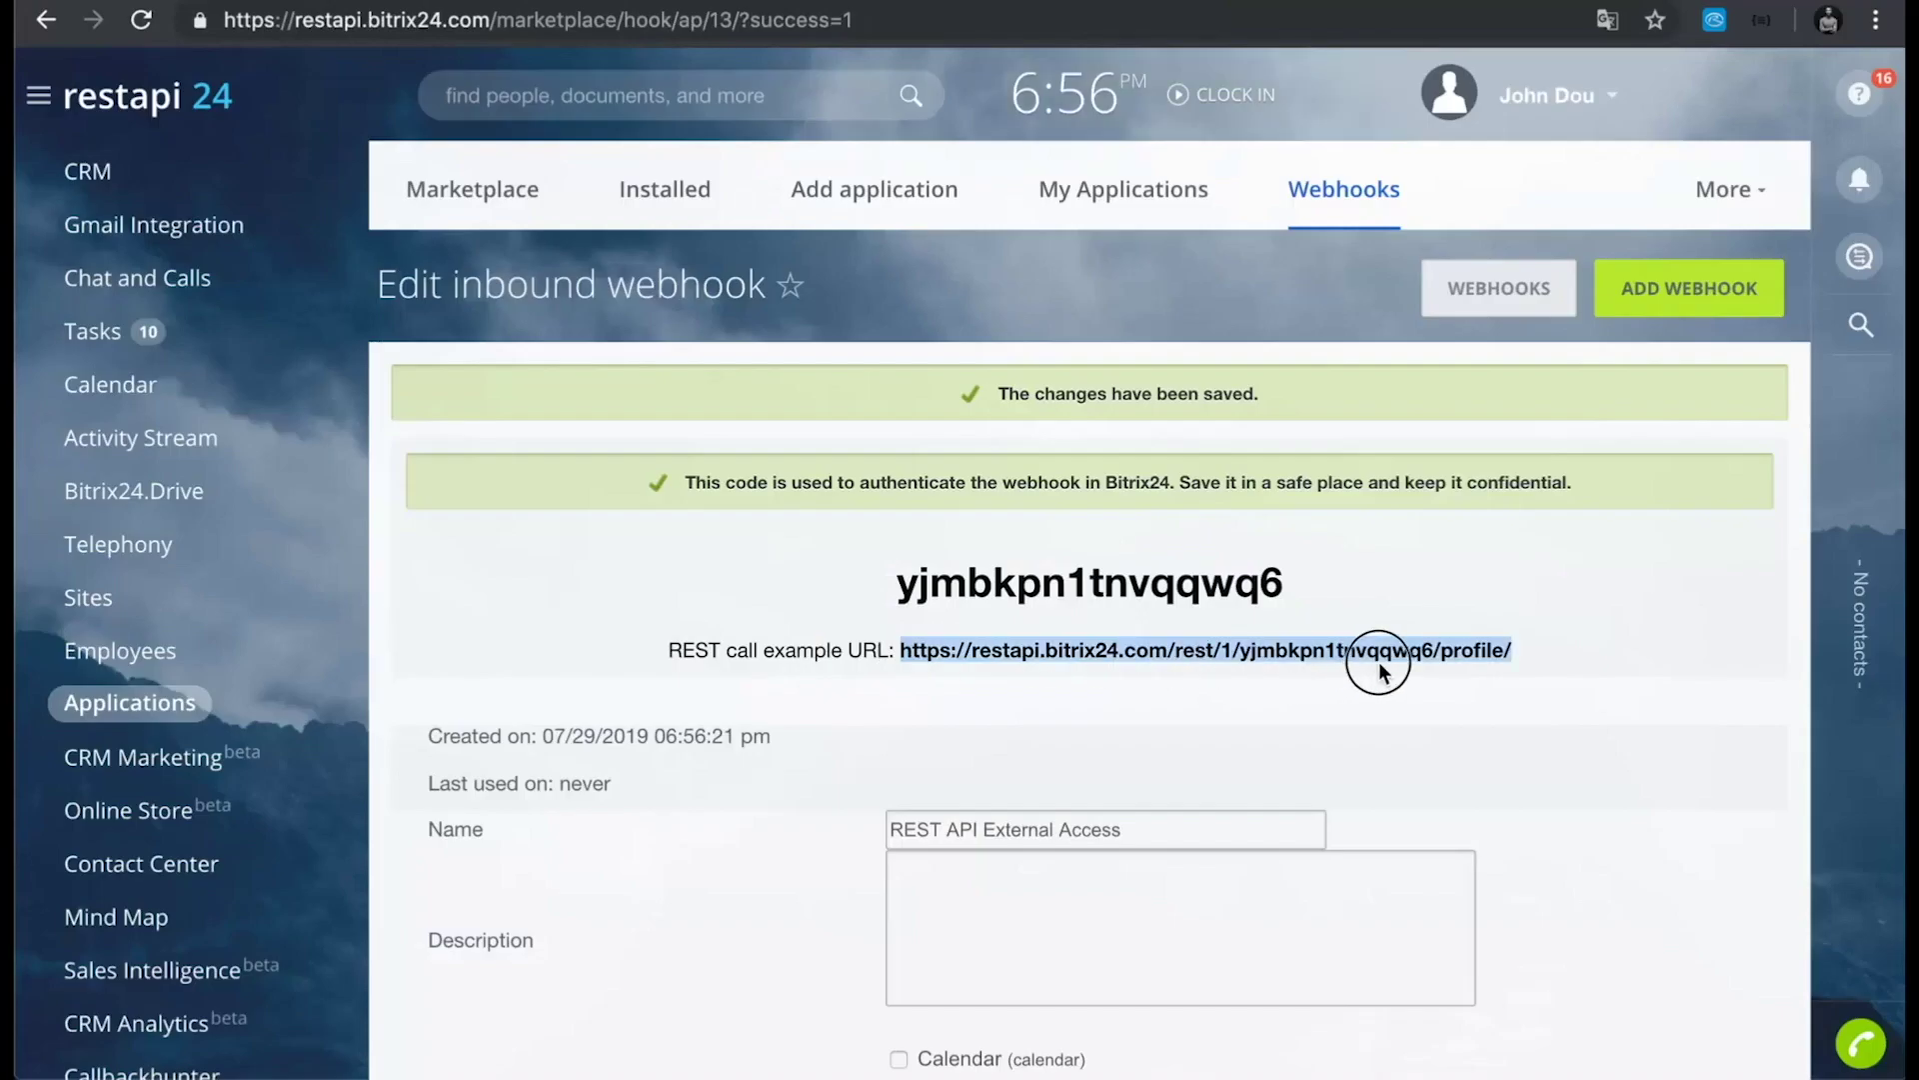
drag(1380, 654, 1443, 650)
key(super+Tab)
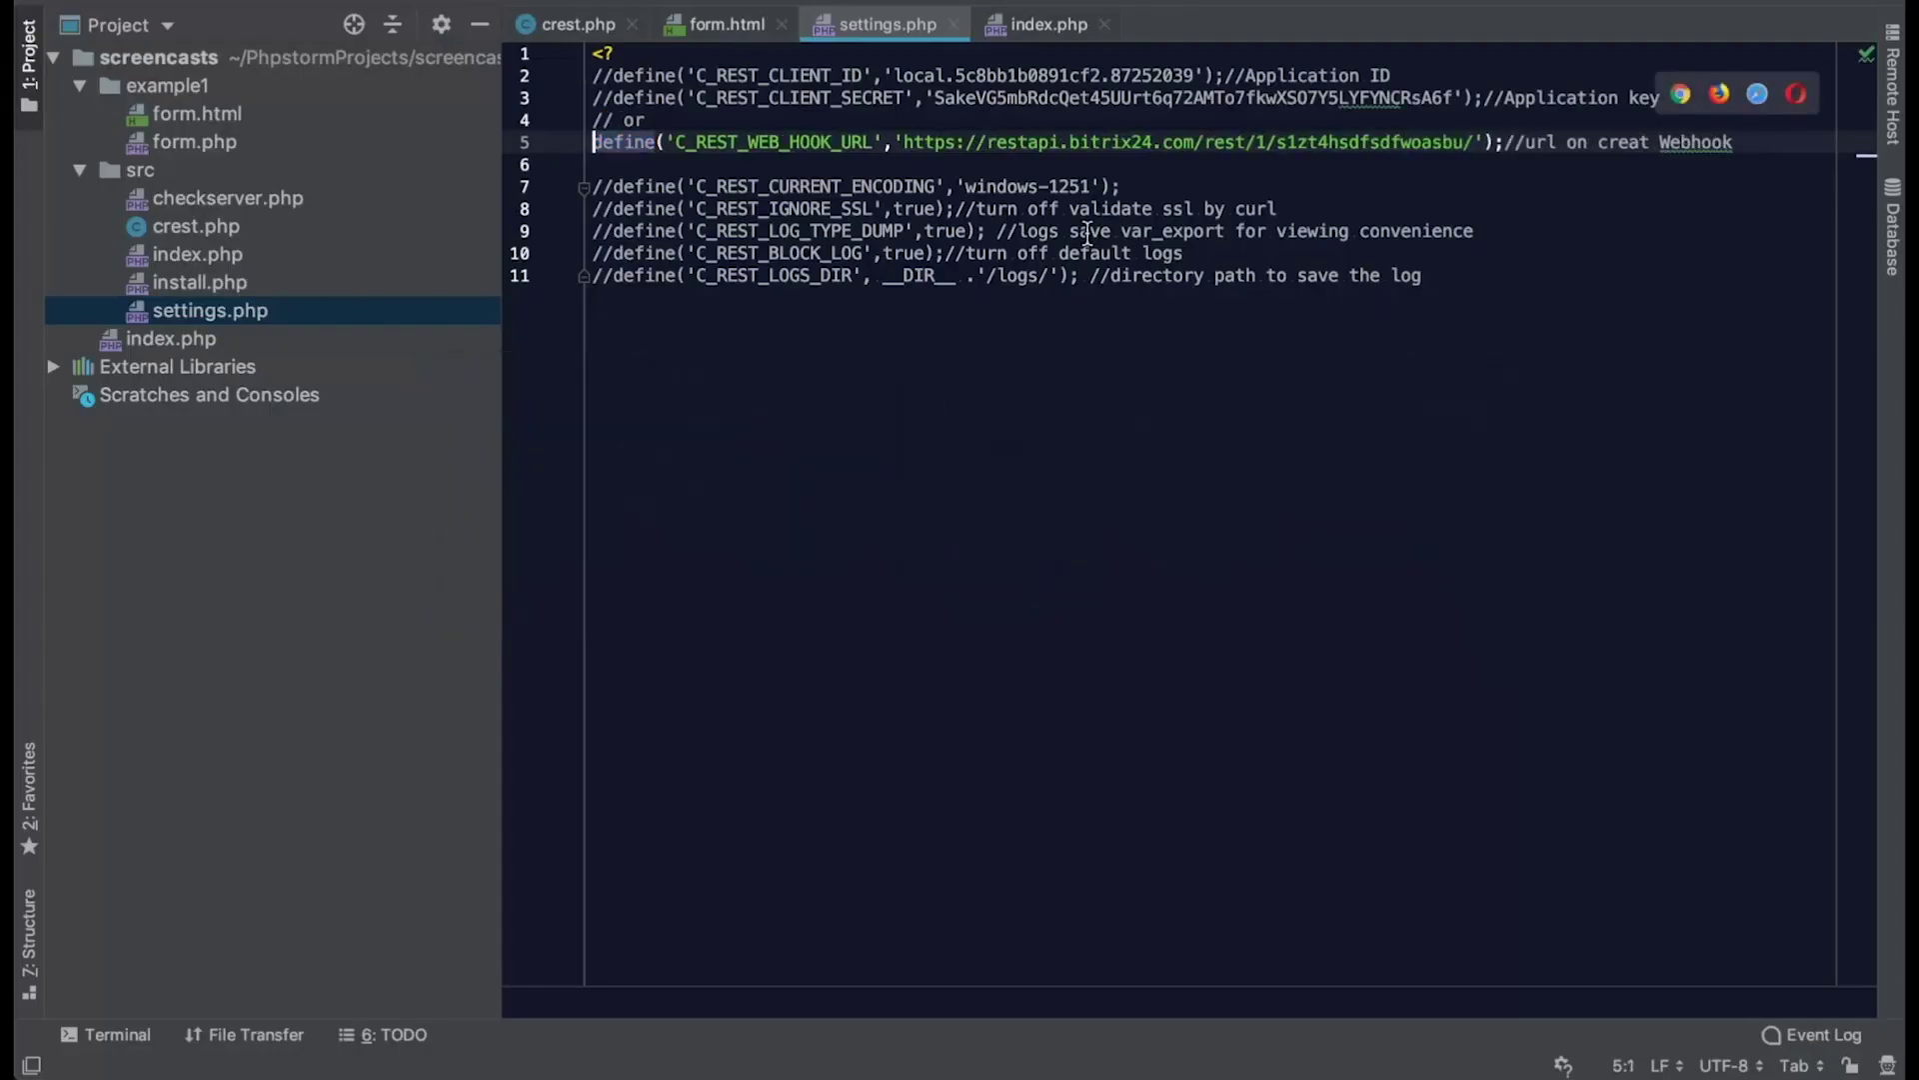
drag(904, 143, 1478, 143)
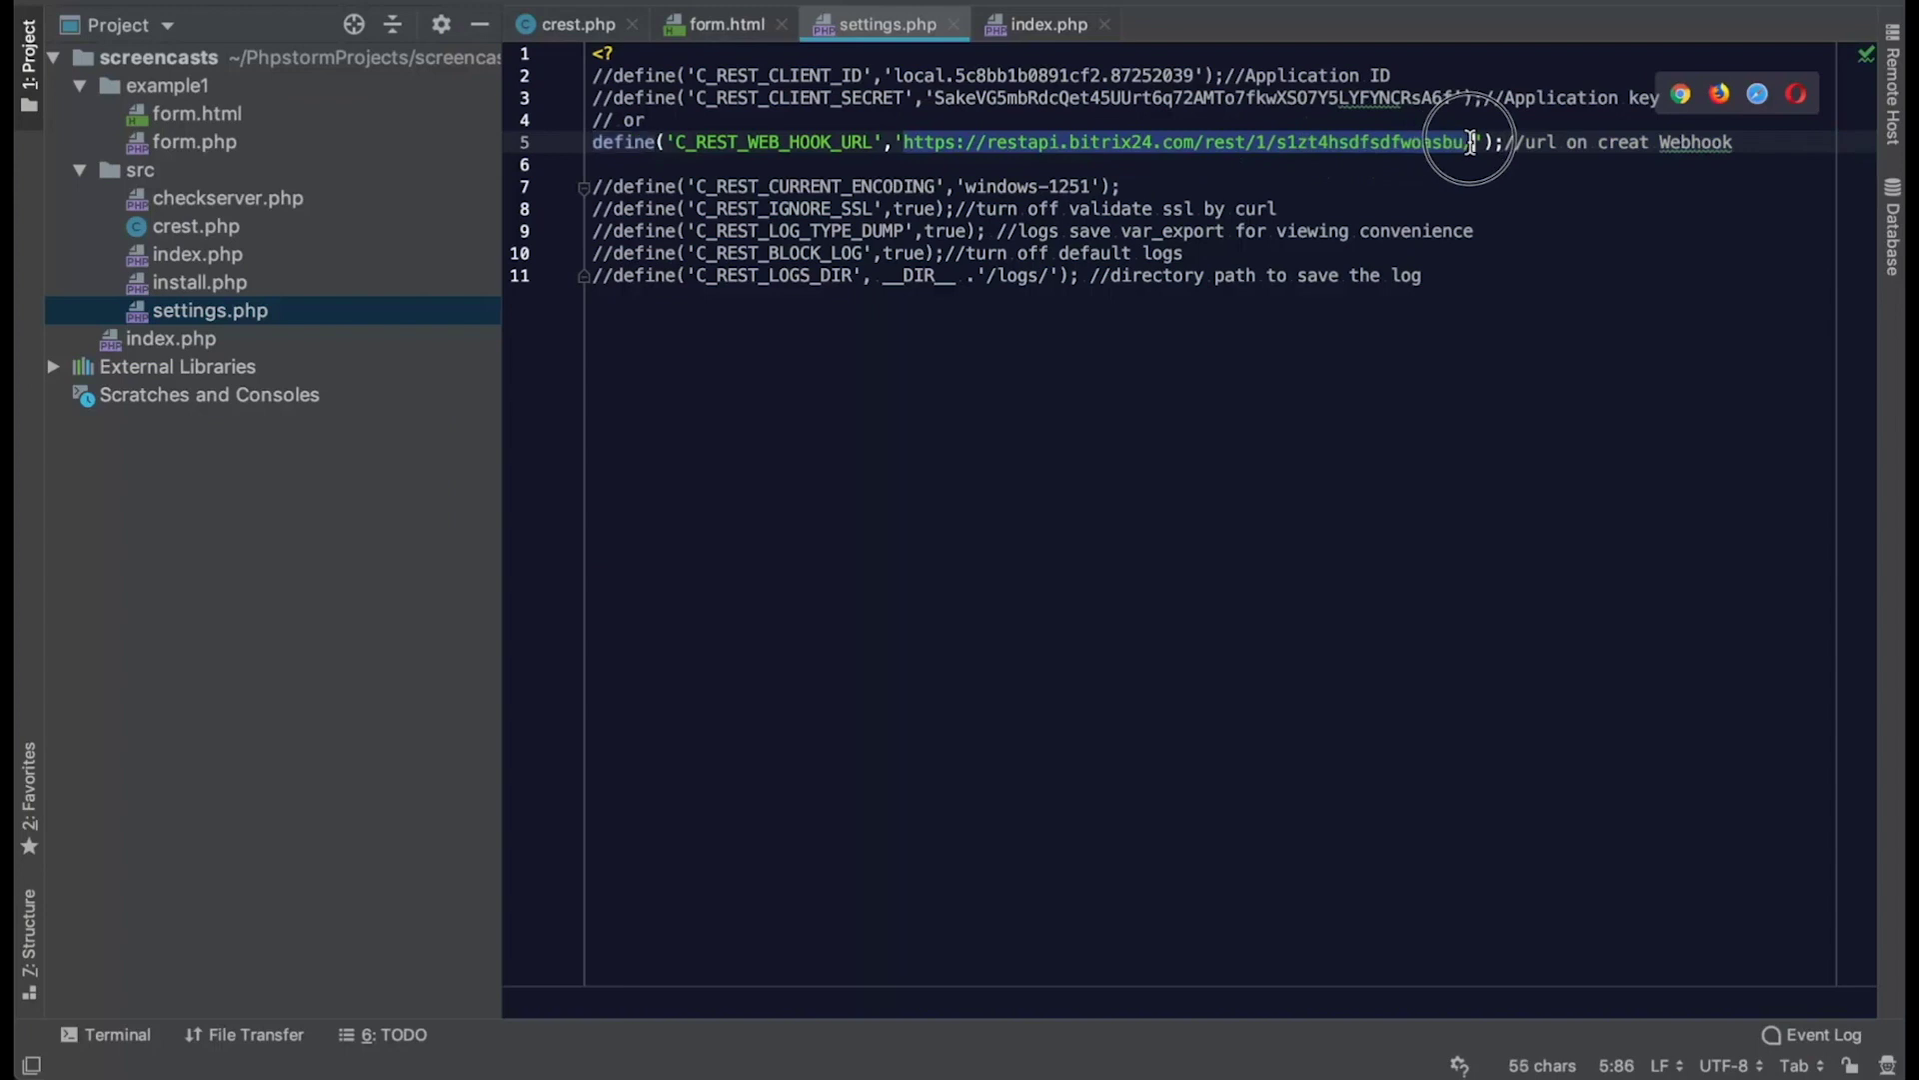
key(super+v)
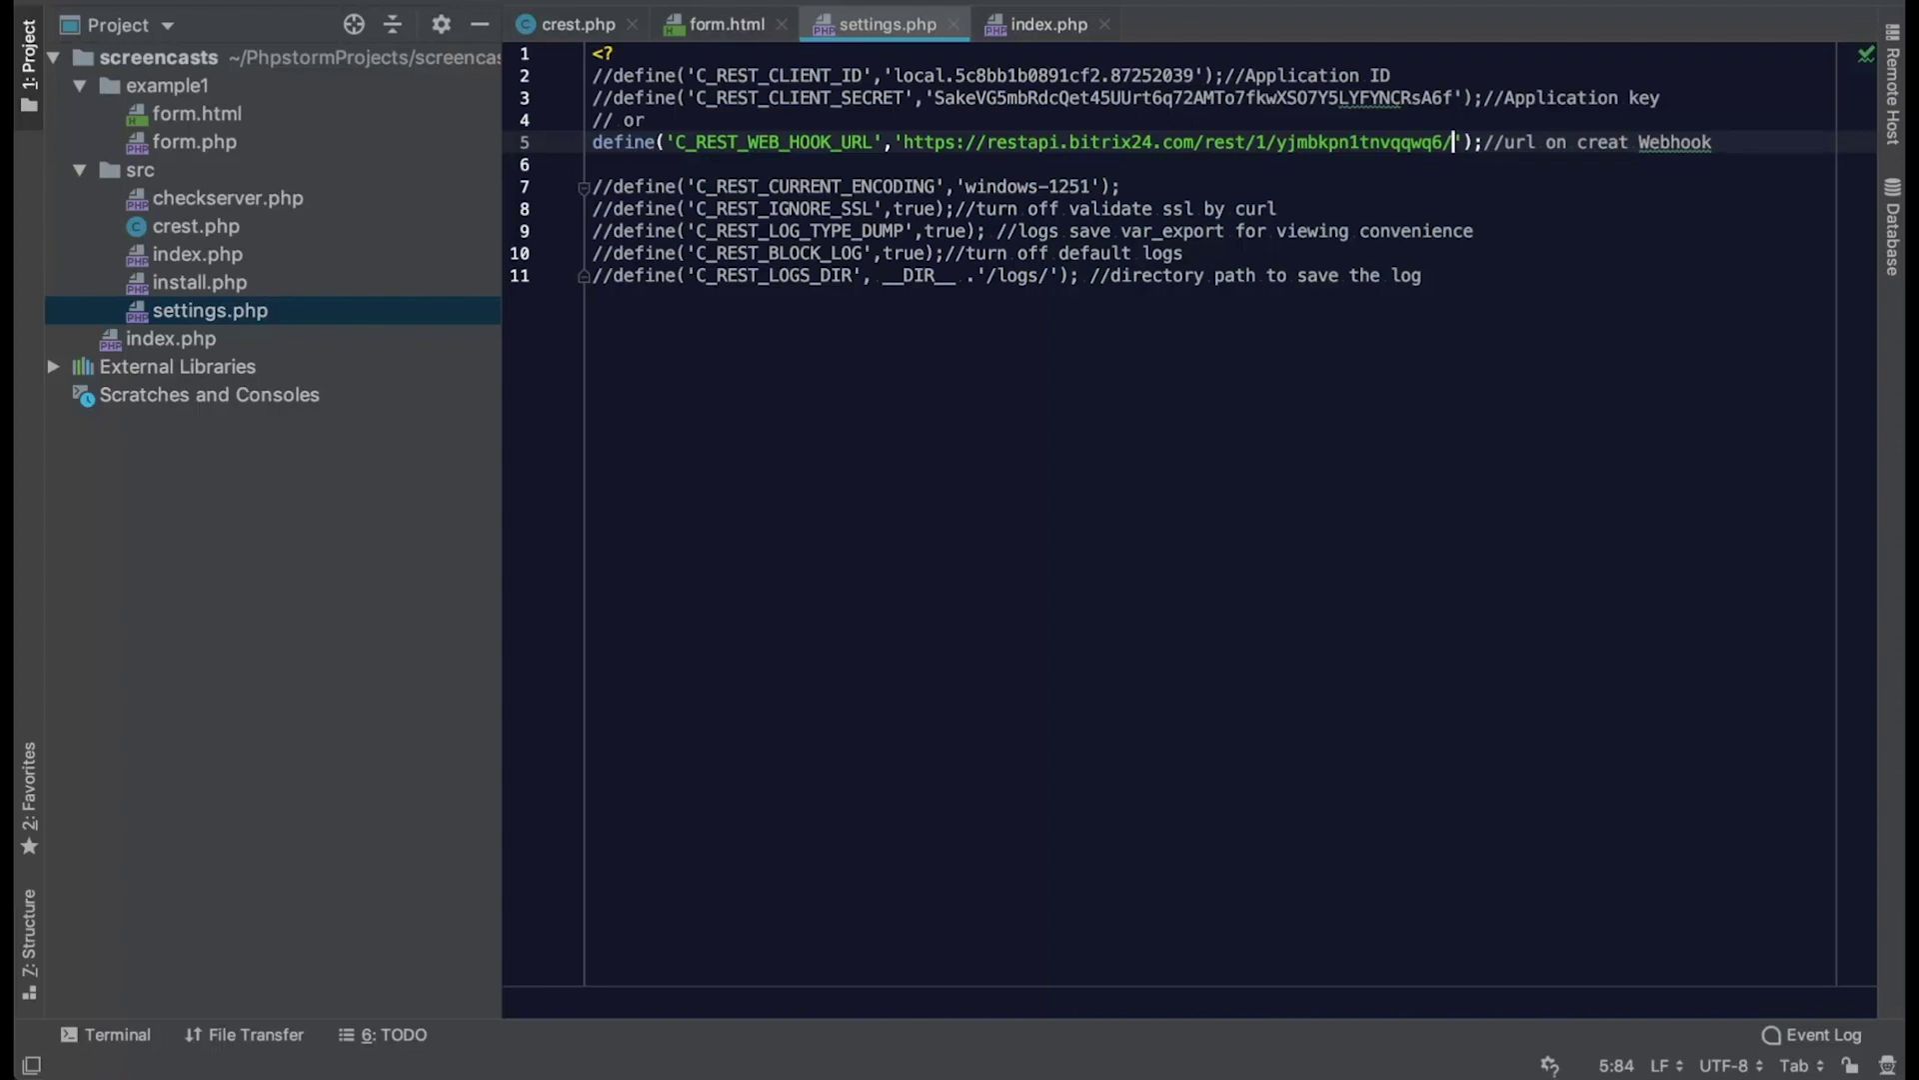
double_click(157, 151)
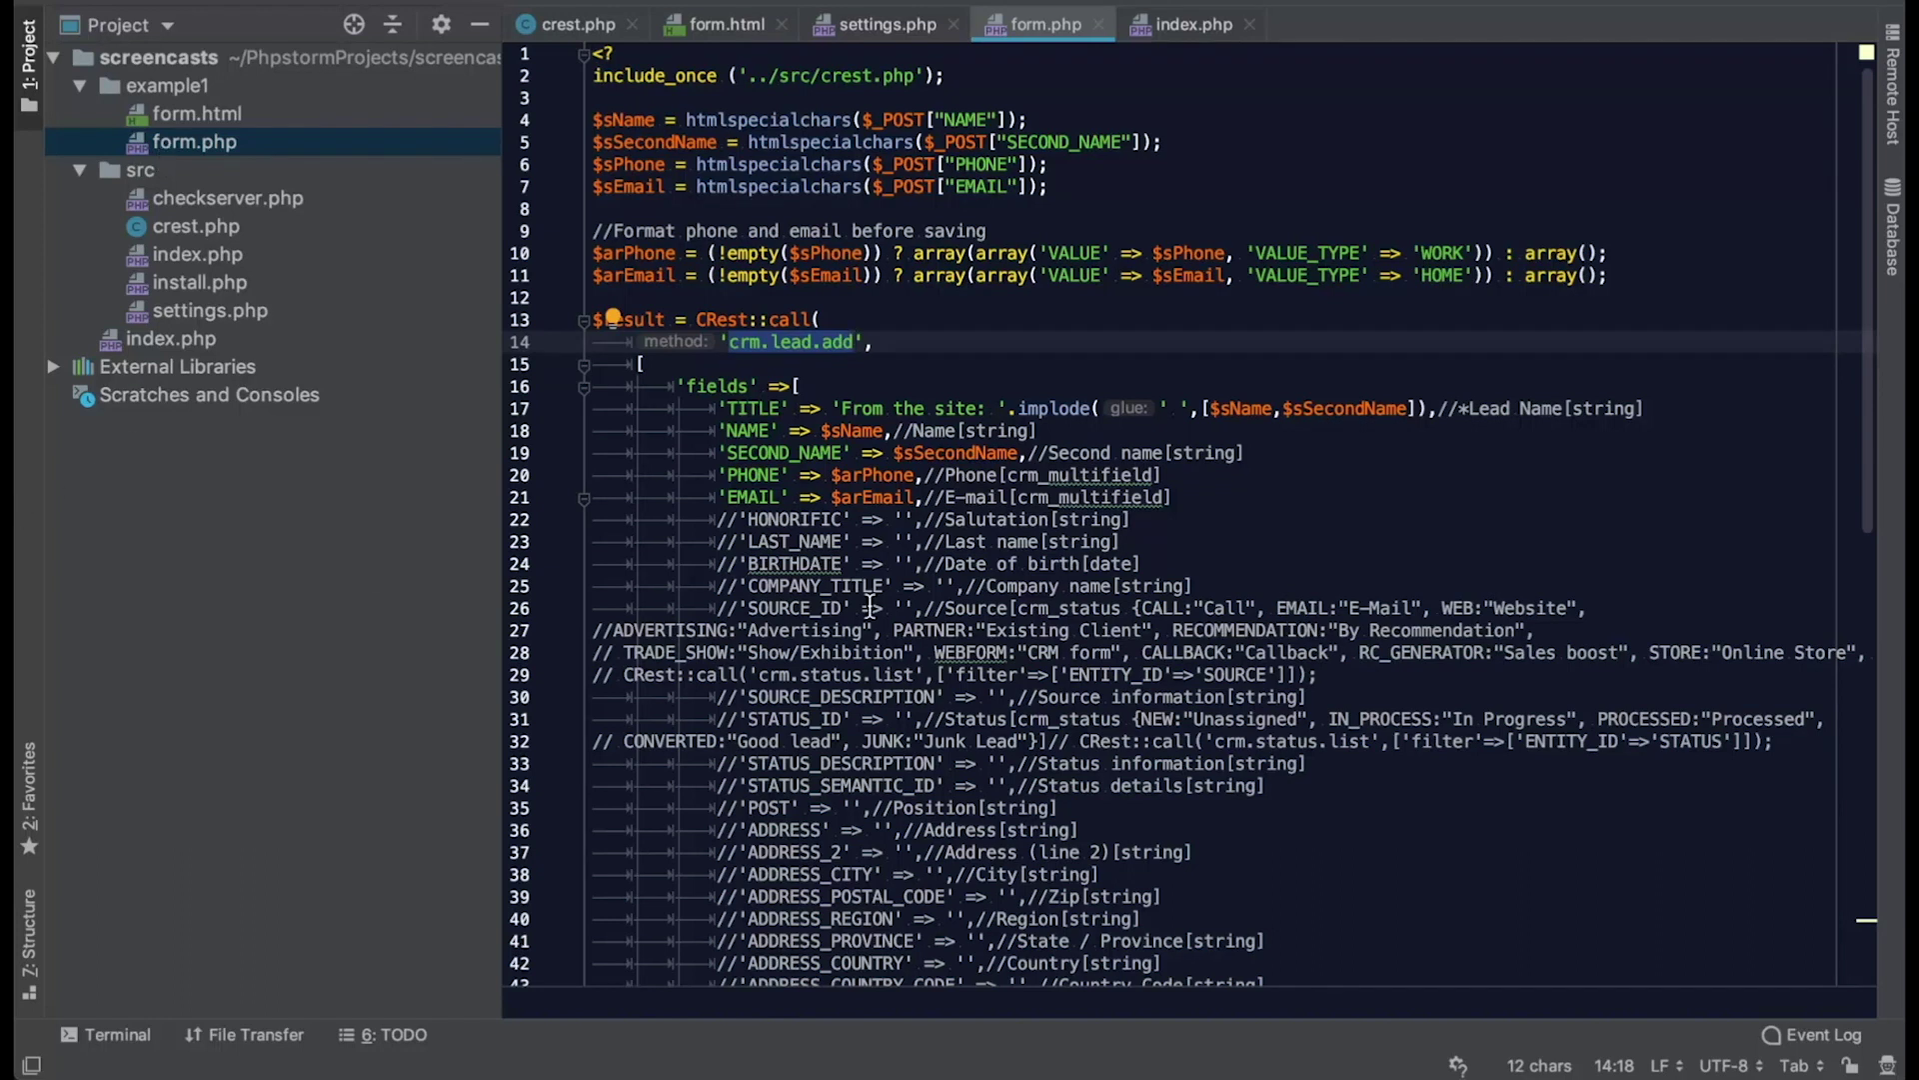
scroll(871, 600, down, 3)
scroll(872, 599, down, 3)
scroll(872, 601, up, 6)
Step: After reviewing form.php's lead fields, return to the Bitrix24 webhook page in Chrome
key(super+Tab)
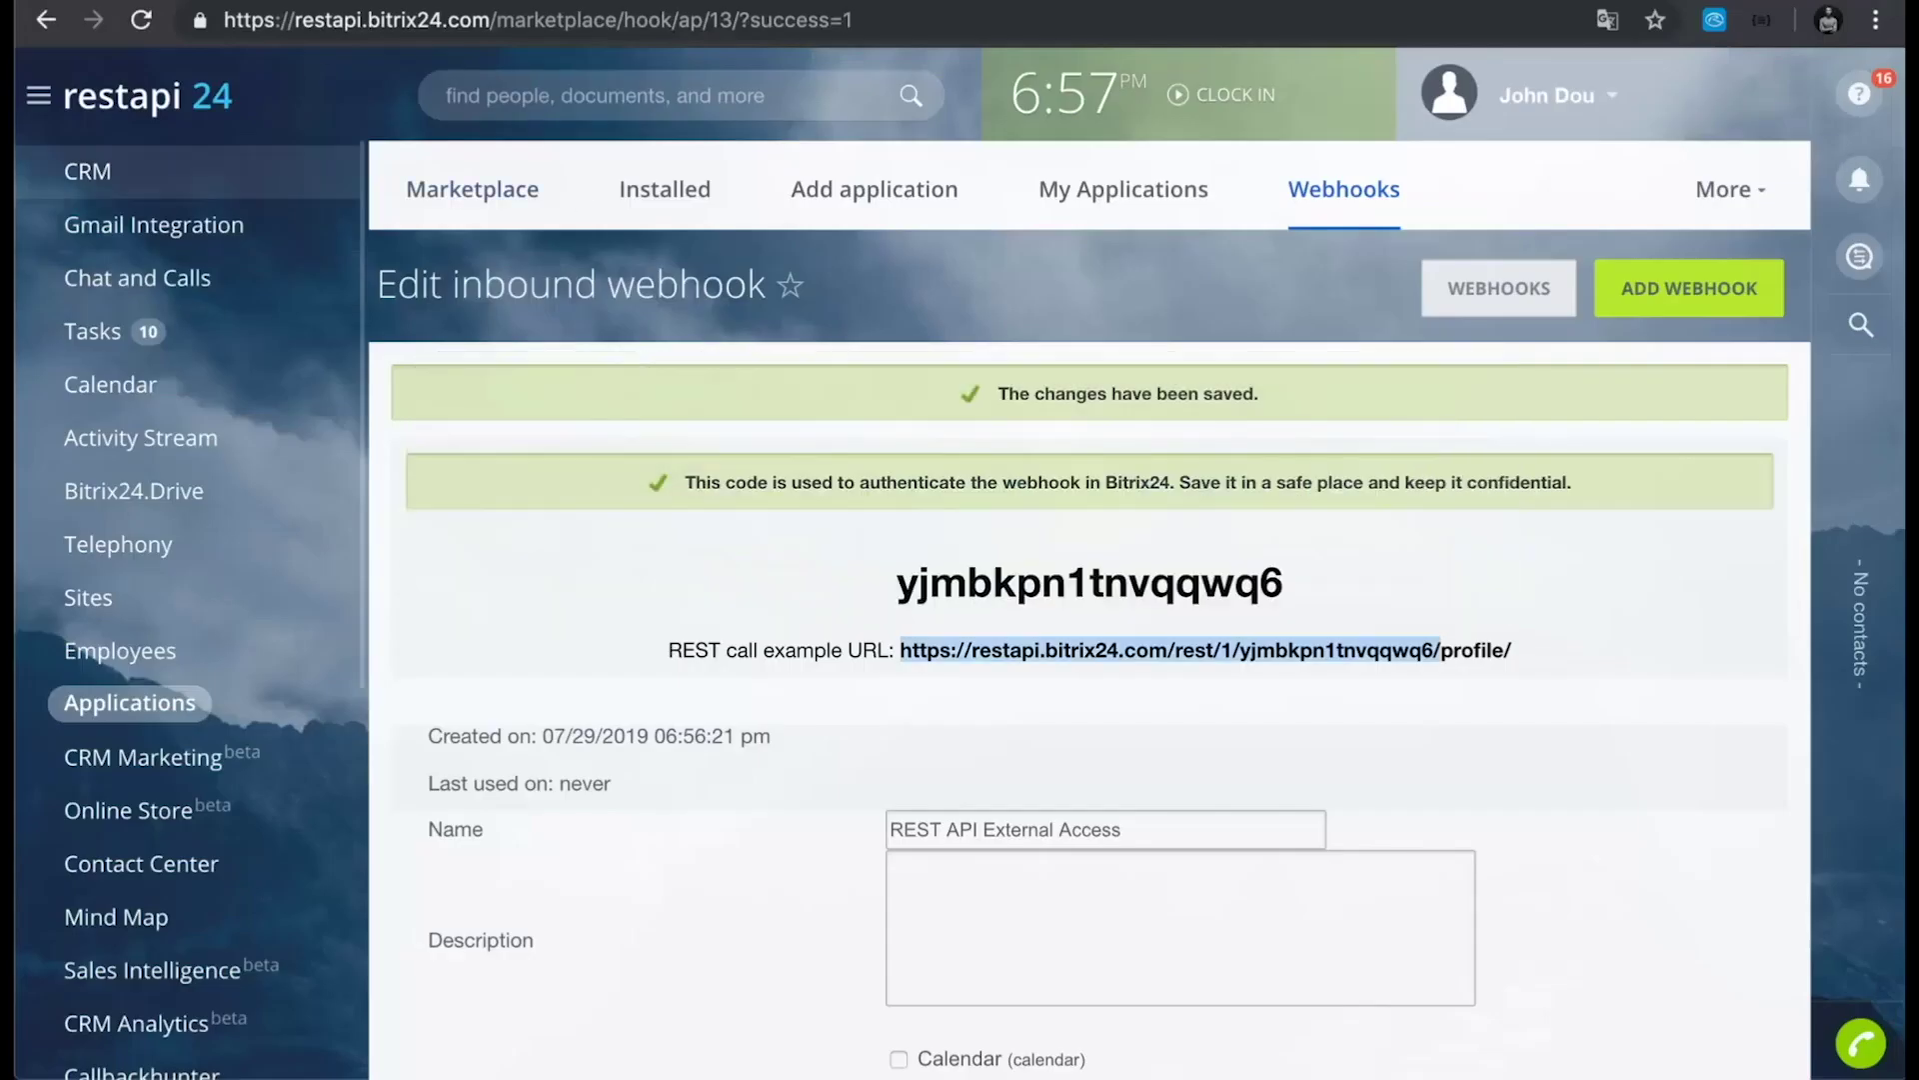
Step: Check the CRM Leads list, then run src/checkserver.php from the form tab, which reports Success
click(88, 171)
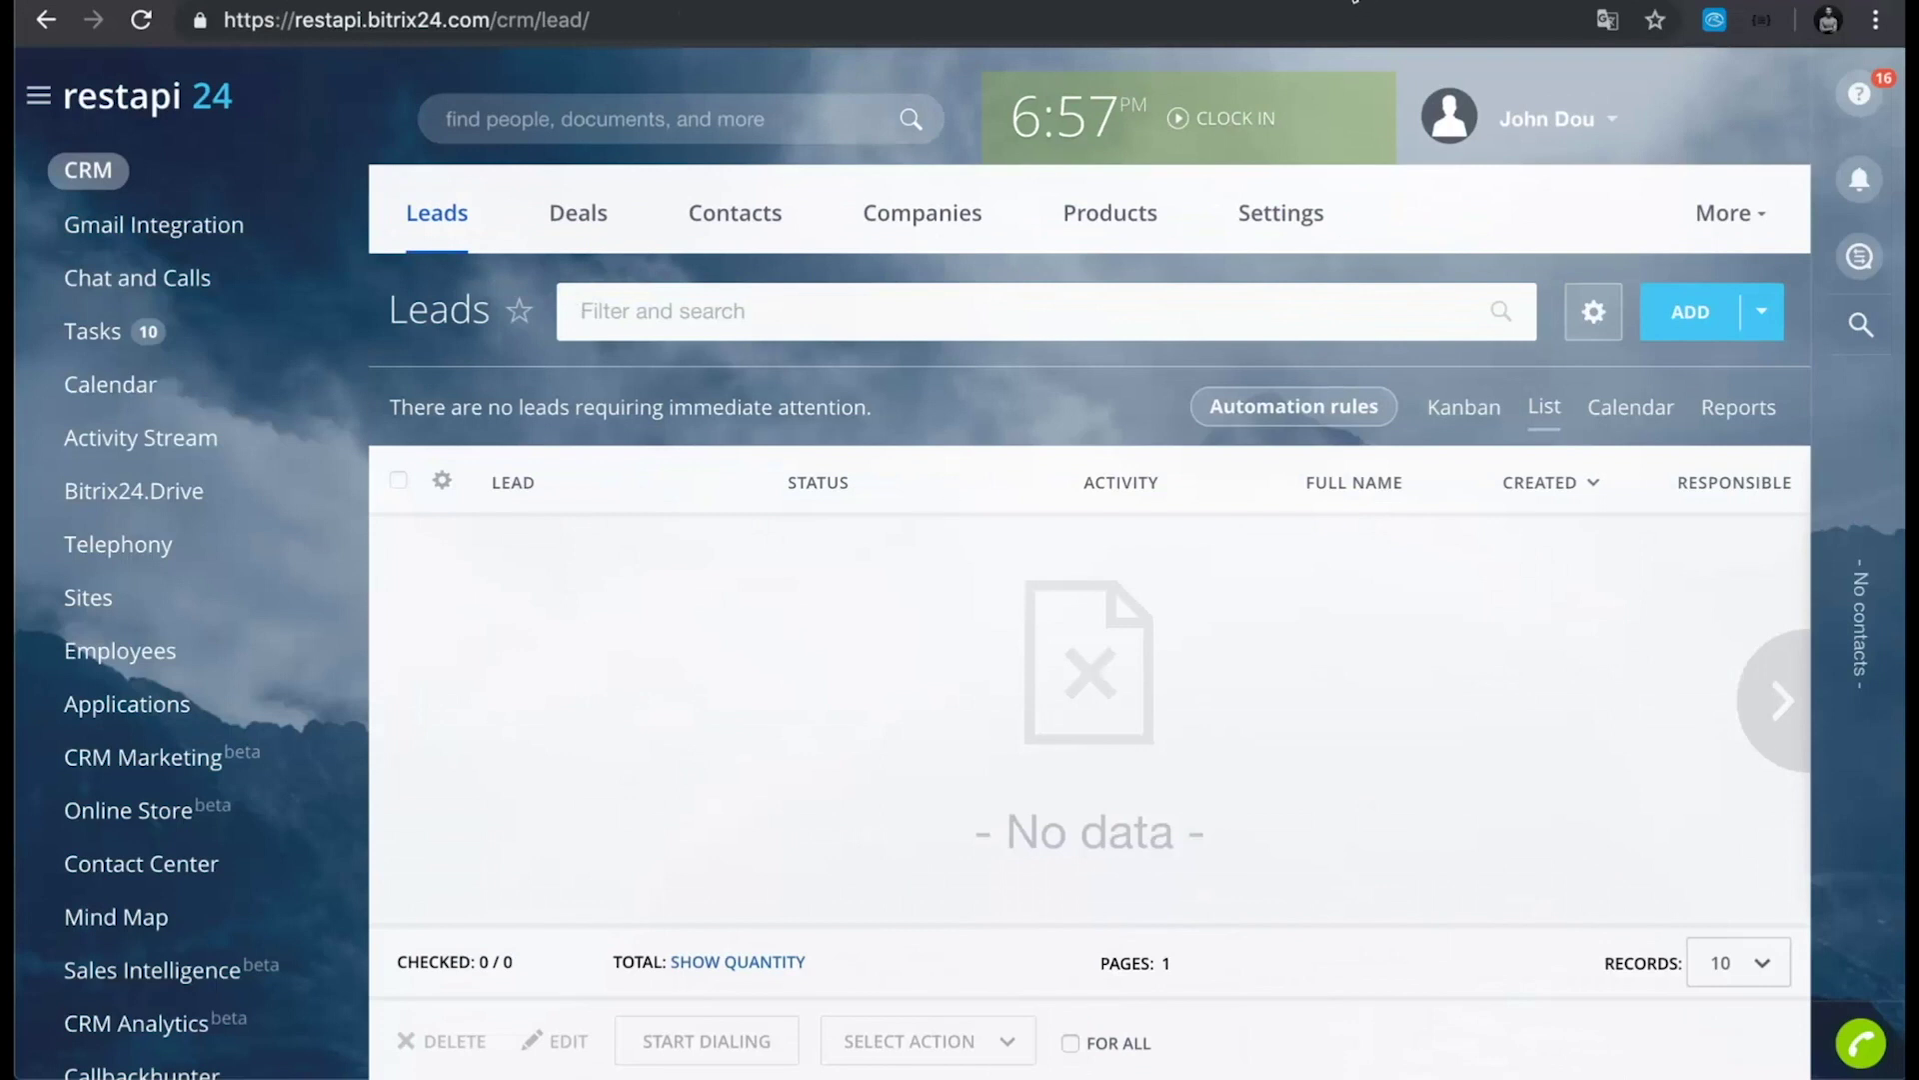
key(ctrl+Tab)
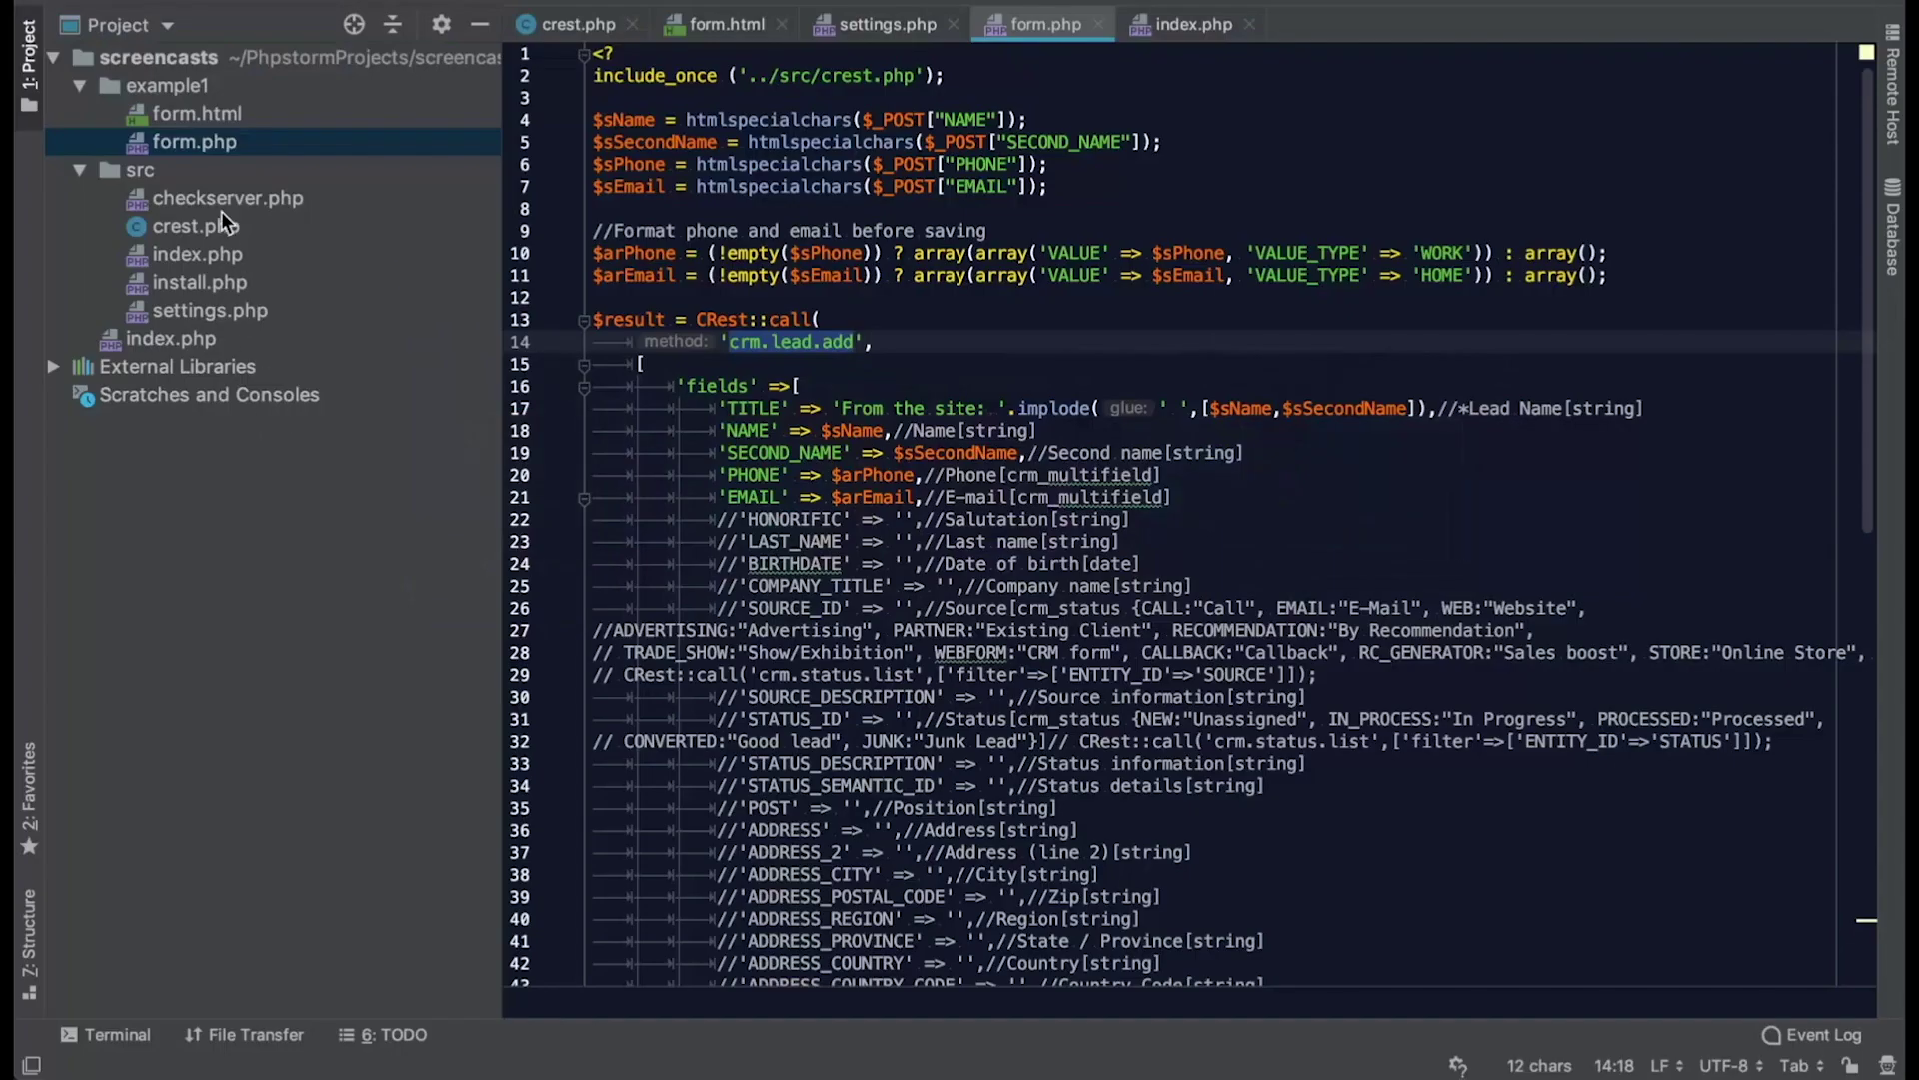
click(216, 204)
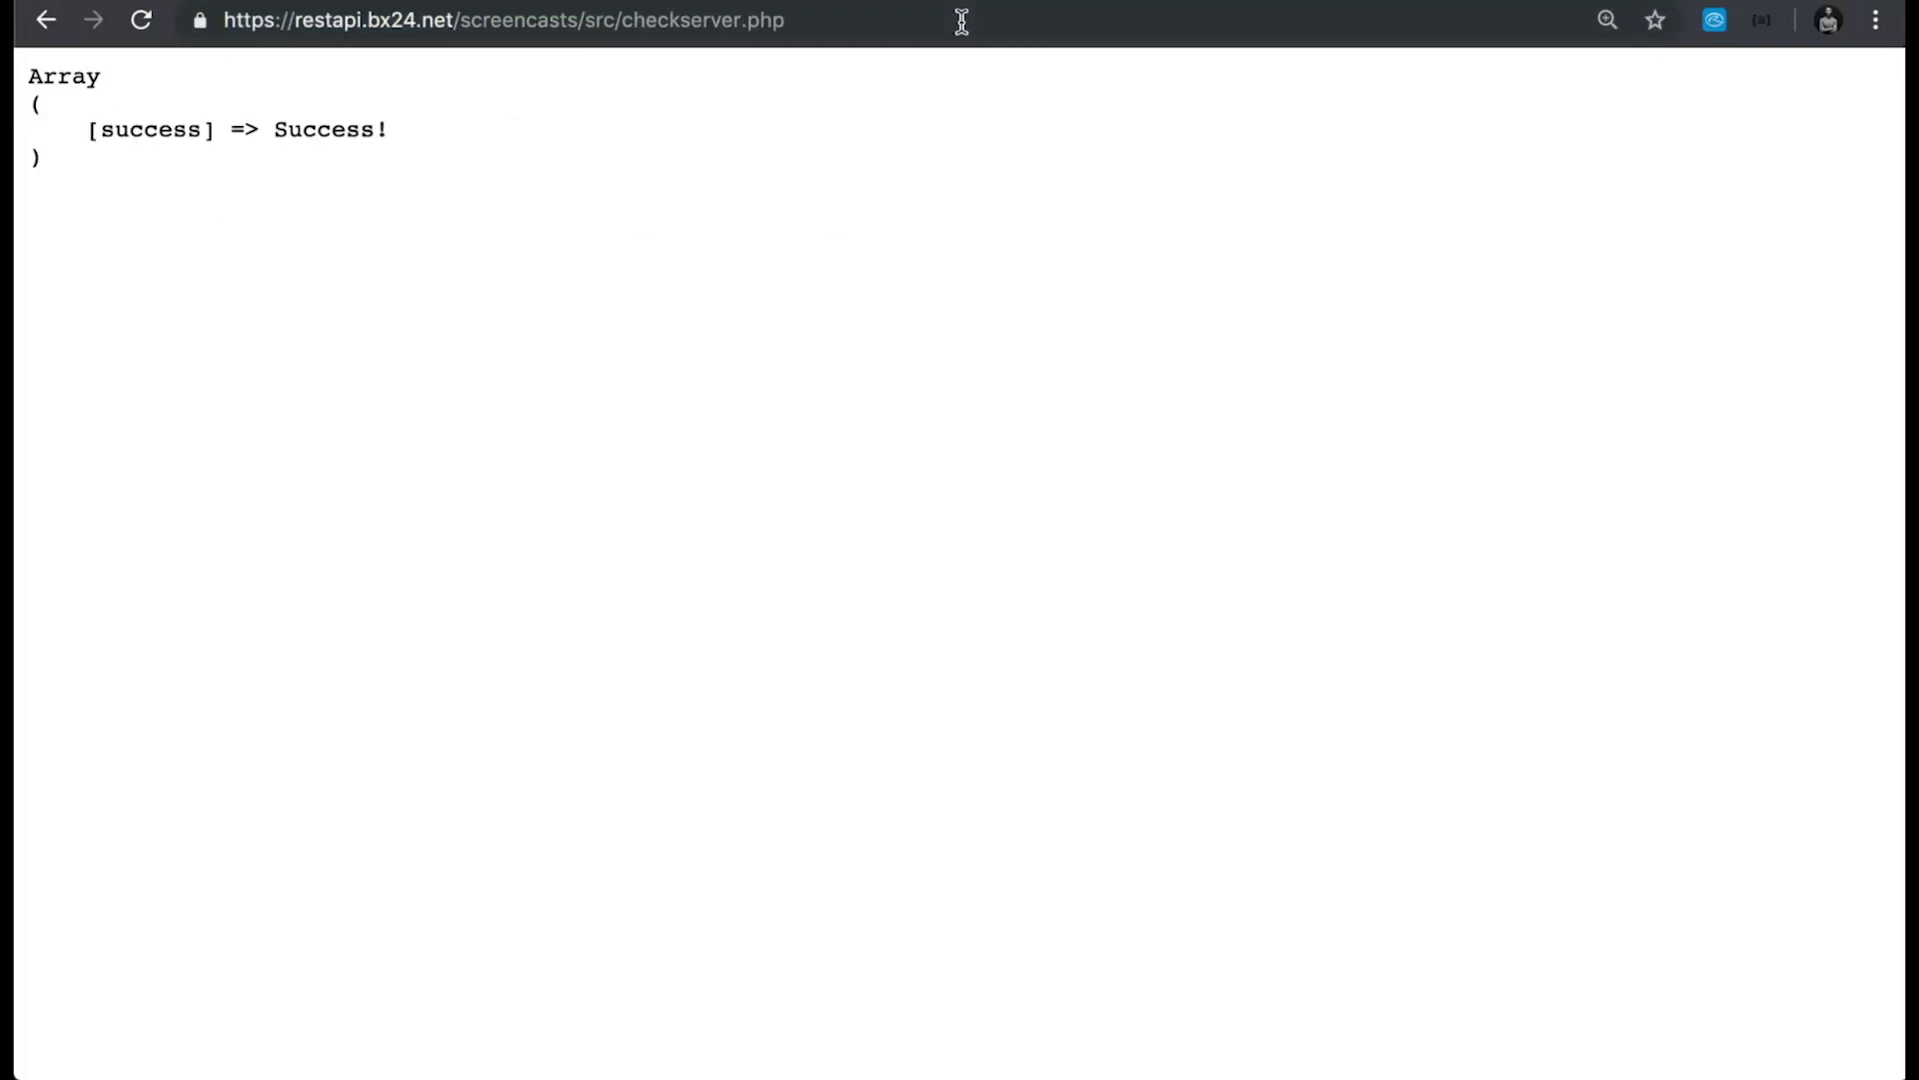